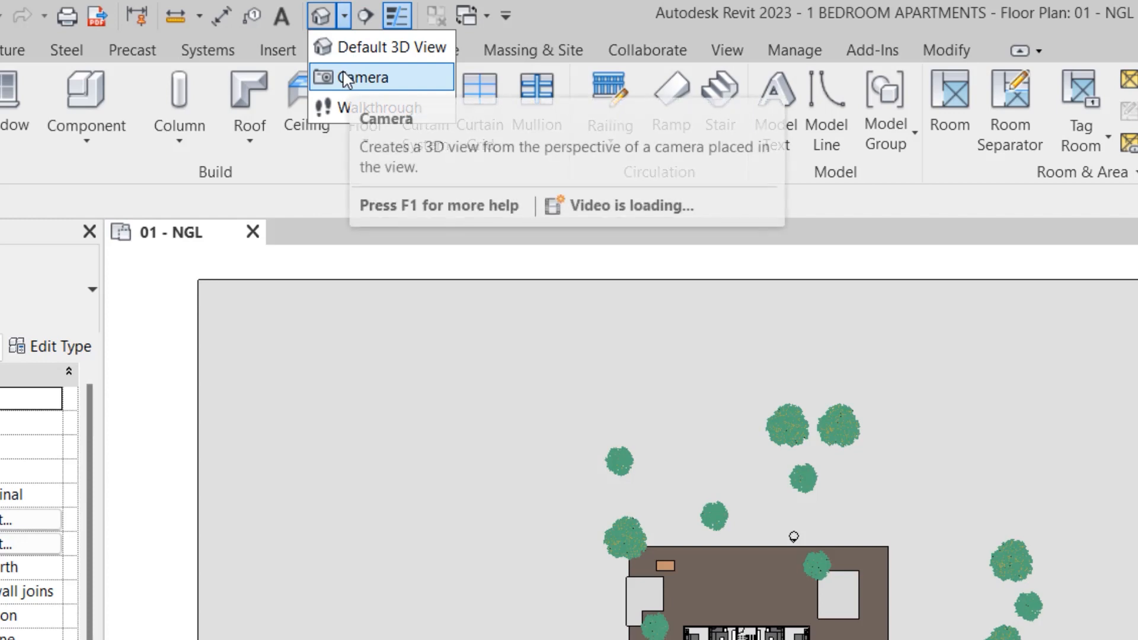
Place a perspective camera with offset 1600 from 01 - NGL on the road left of the entrance, aimed diagonally across the building
{"action": "left_click", "coordinate": [349, 83]}
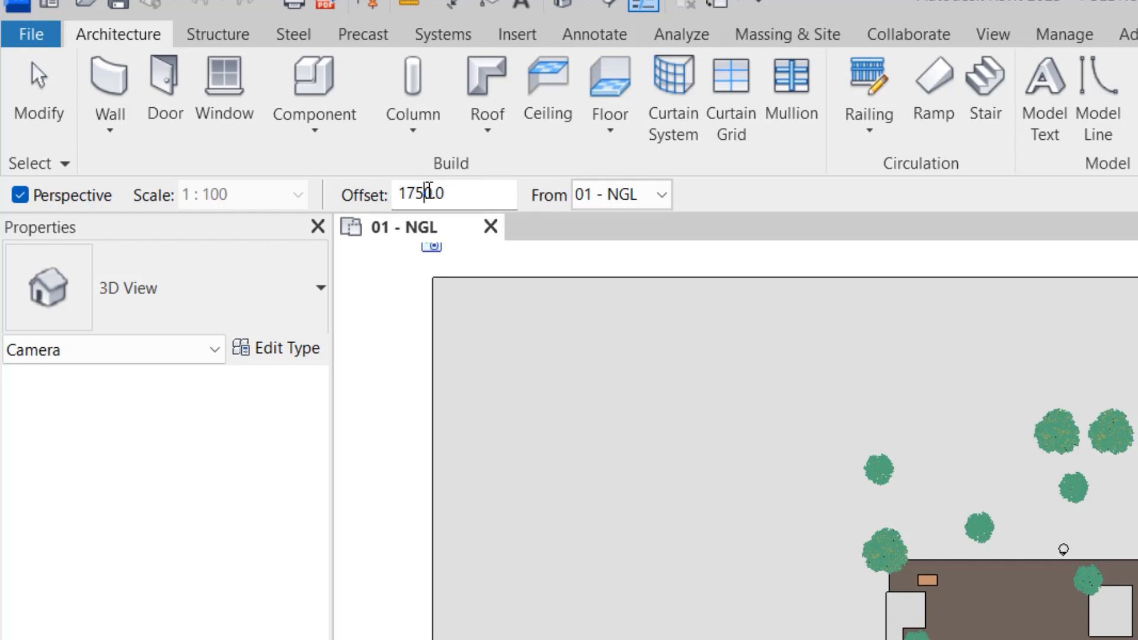
{"action": "left_click", "coordinate": [424, 193]}
{"action": "key", "text": "BackSpace"}
{"action": "key", "text": "BackSpace"}
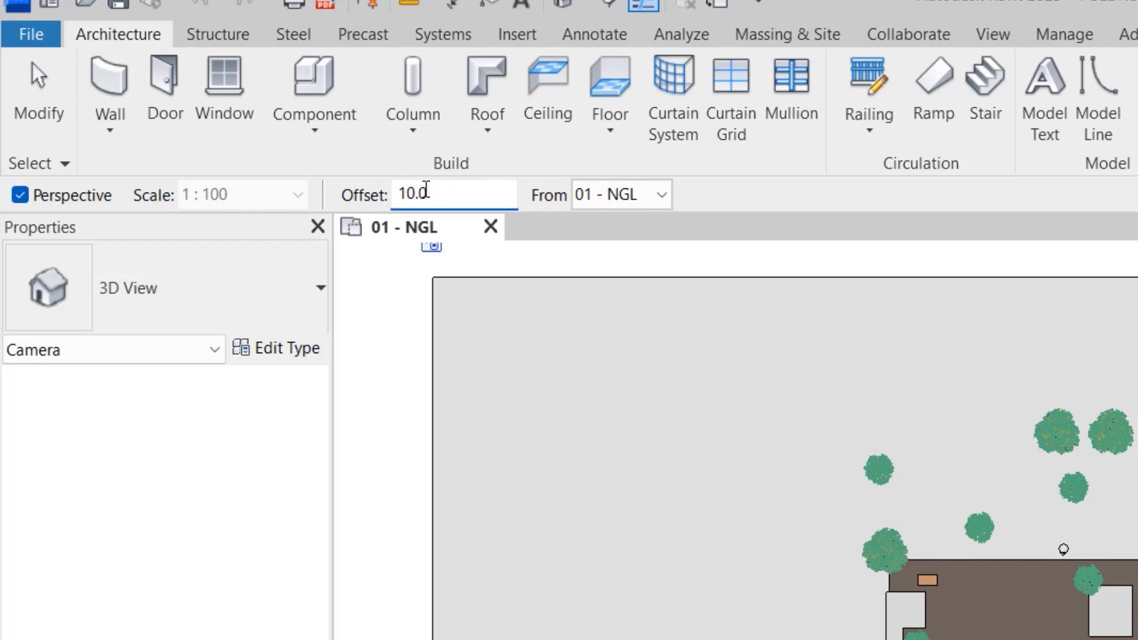
{"action": "type", "text": "60"}
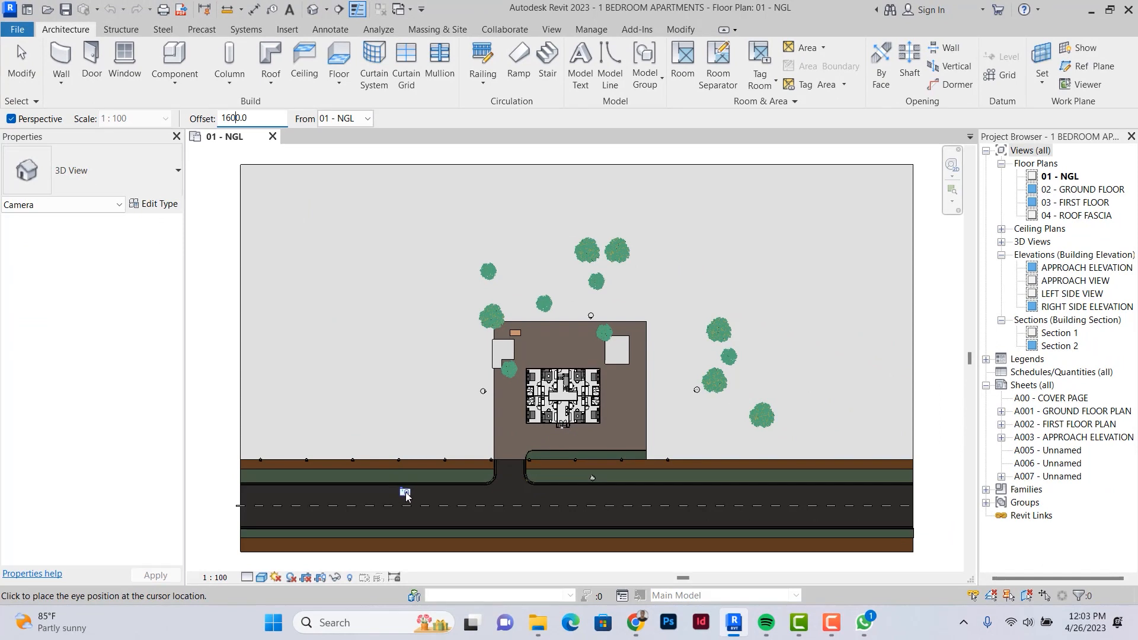
{"action": "left_click", "coordinate": [369, 503]}
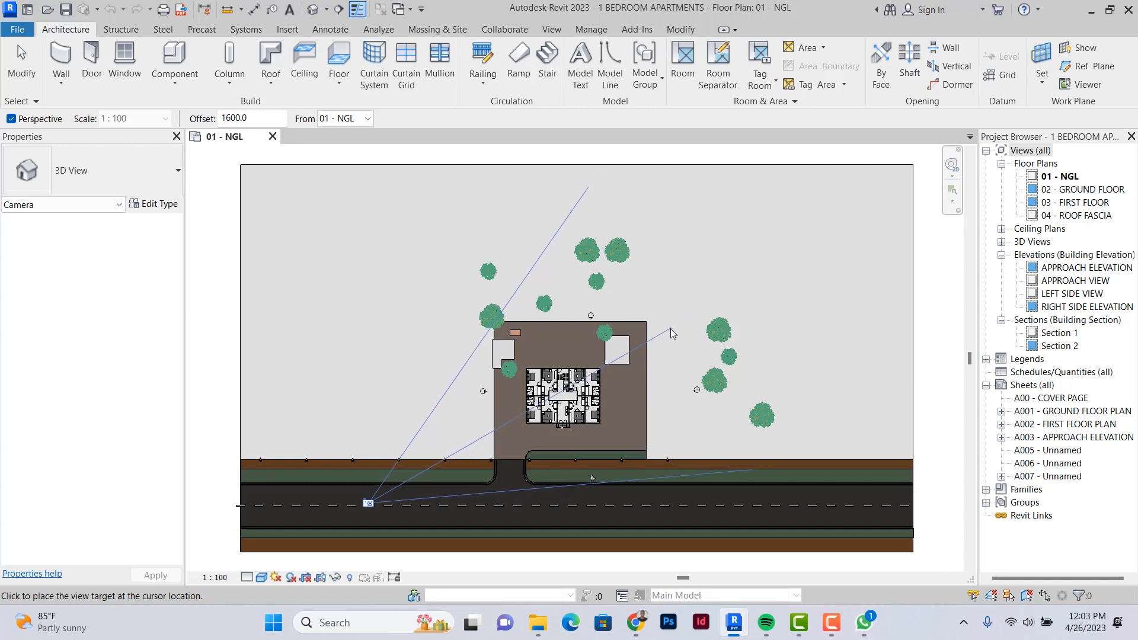
{"action": "left_click", "coordinate": [670, 328]}
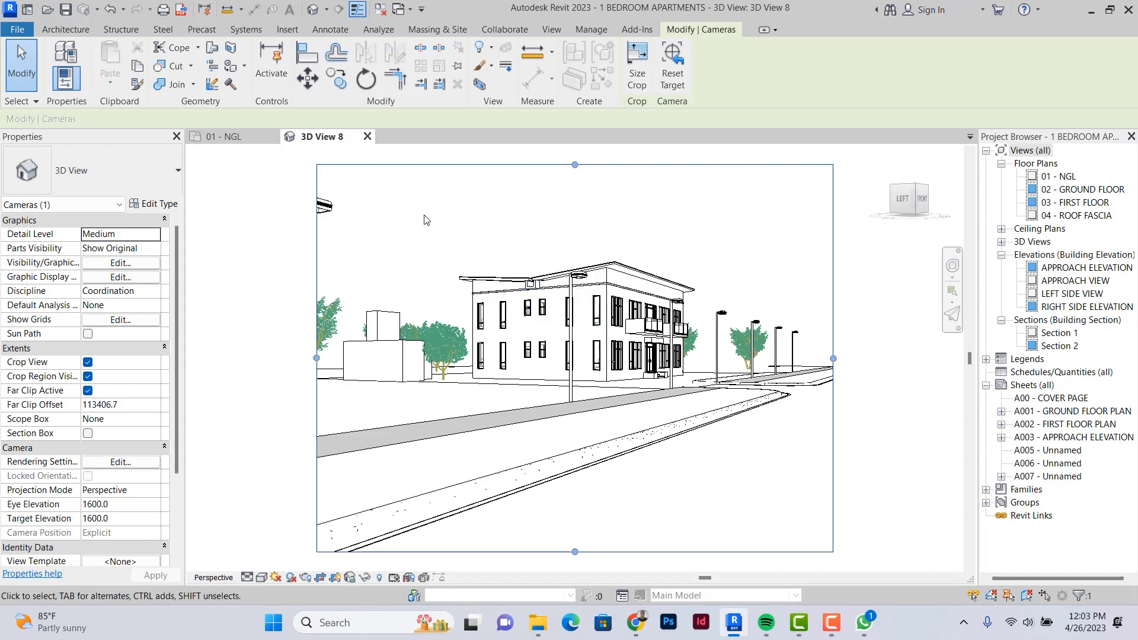
Arrange the new camera view side by side with the 01 - NGL floor plan
{"action": "left_click_drag", "start_coordinate": [323, 136], "coordinate": [972, 226]}
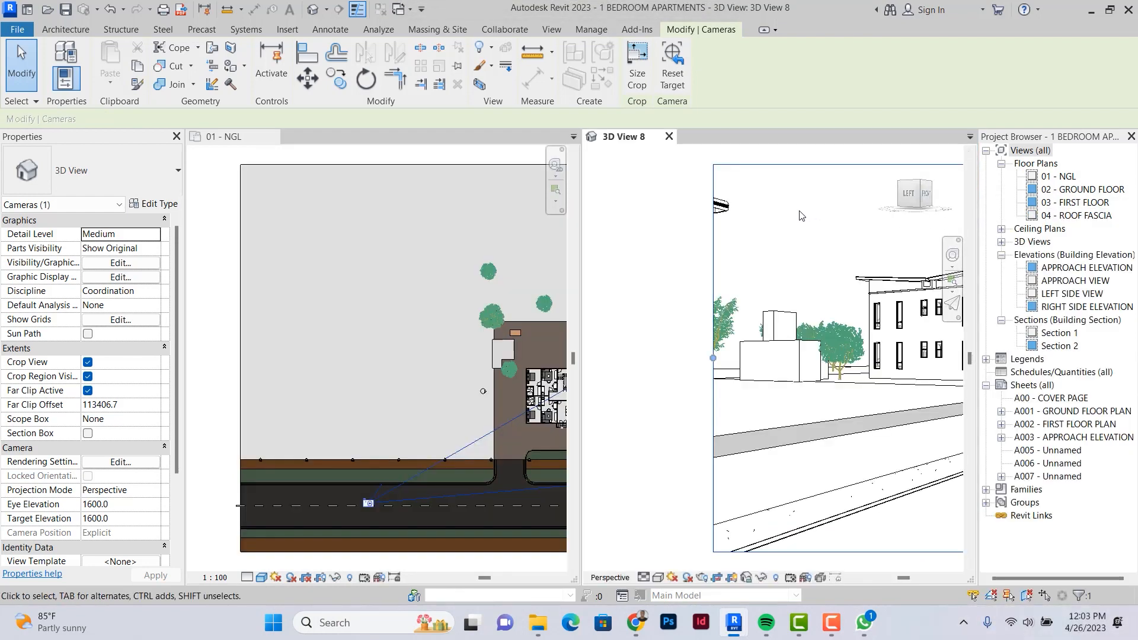
{"action": "scroll", "coordinate": [656, 254], "scroll_direction": "down", "scroll_amount": 2}
{"action": "scroll", "coordinate": [332, 321], "scroll_direction": "down", "scroll_amount": 2}
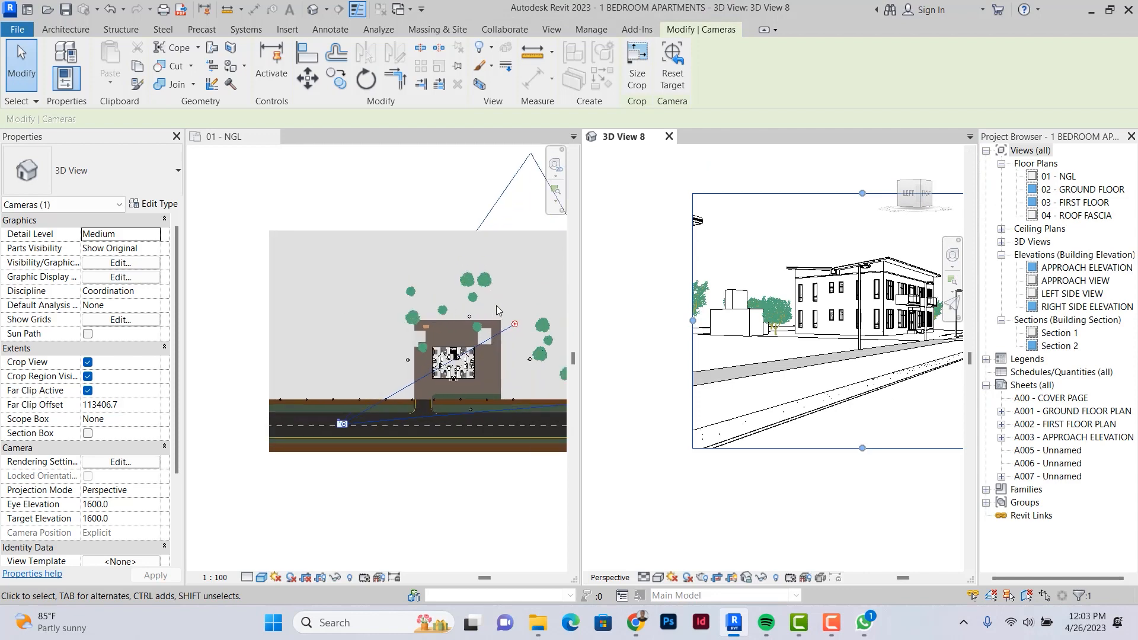
{"action": "scroll", "coordinate": [497, 304], "scroll_direction": "up", "scroll_amount": 2}
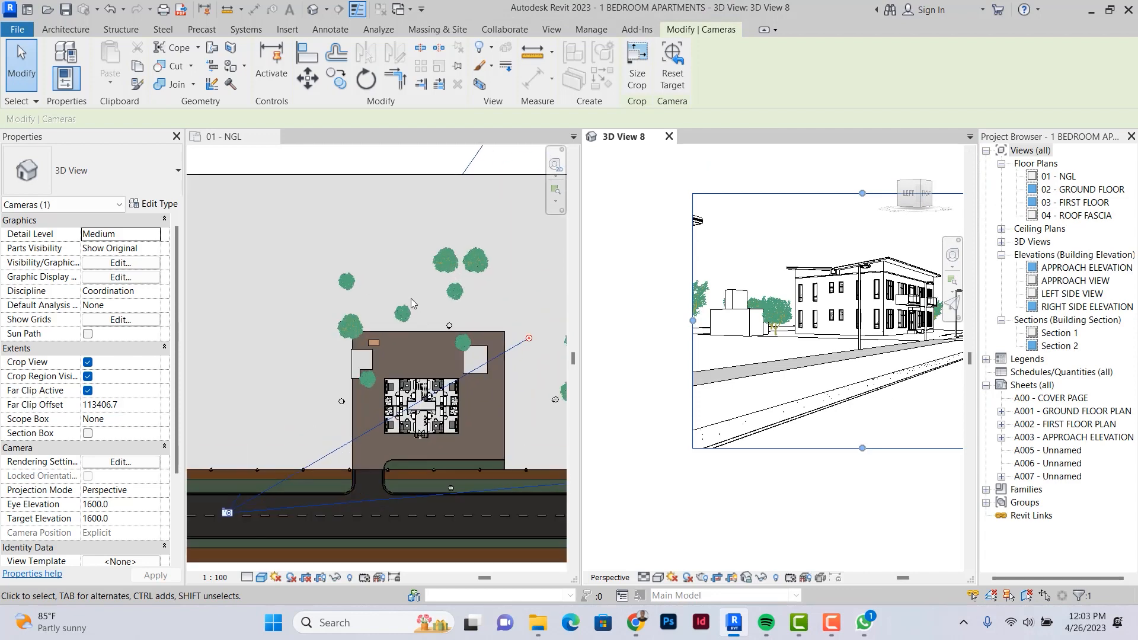
{"action": "scroll", "coordinate": [771, 289], "scroll_direction": "down", "scroll_amount": 3}
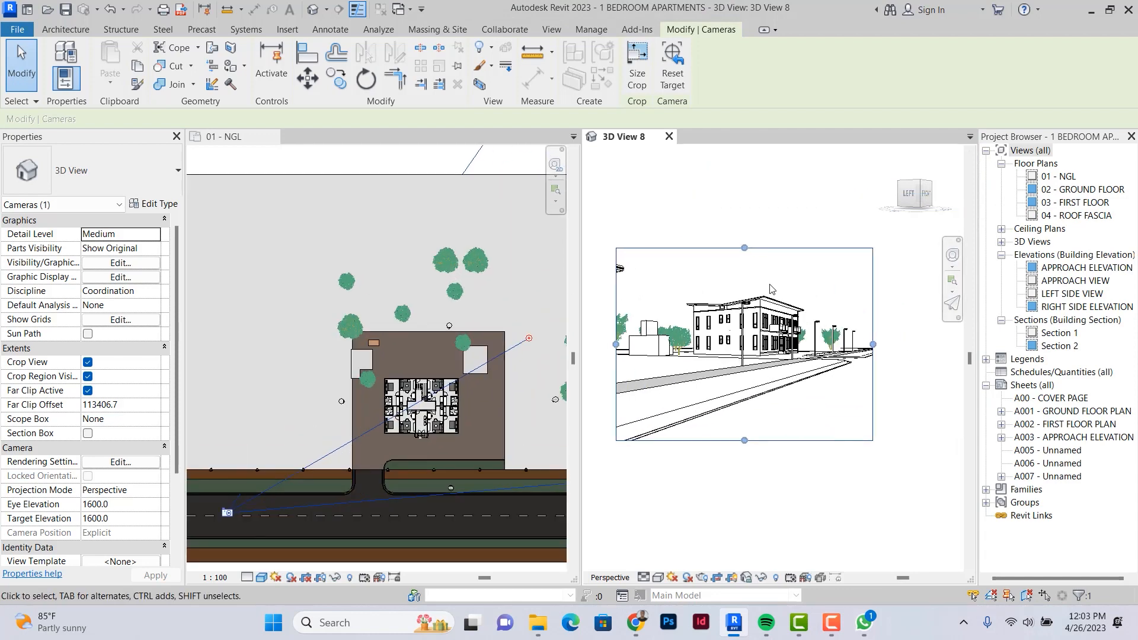
{"action": "scroll", "coordinate": [770, 289], "scroll_direction": "up", "scroll_amount": 2}
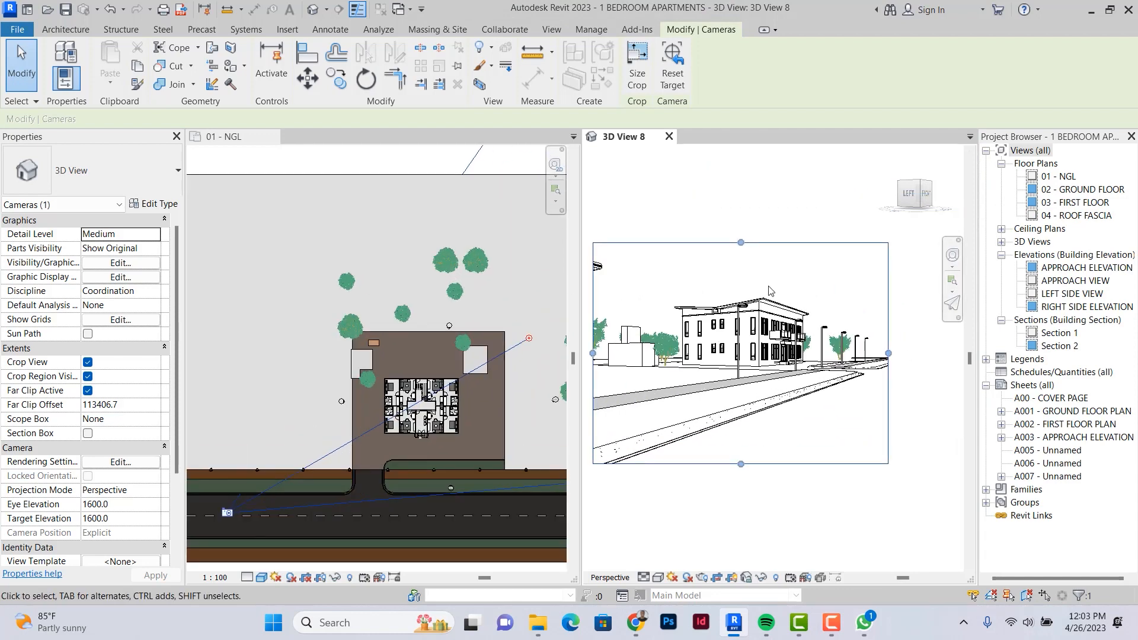
Reselect the camera through its view's crop boundary and extend its far clip boundary in the plan to an offset of about 213046
{"action": "left_click", "coordinate": [746, 206]}
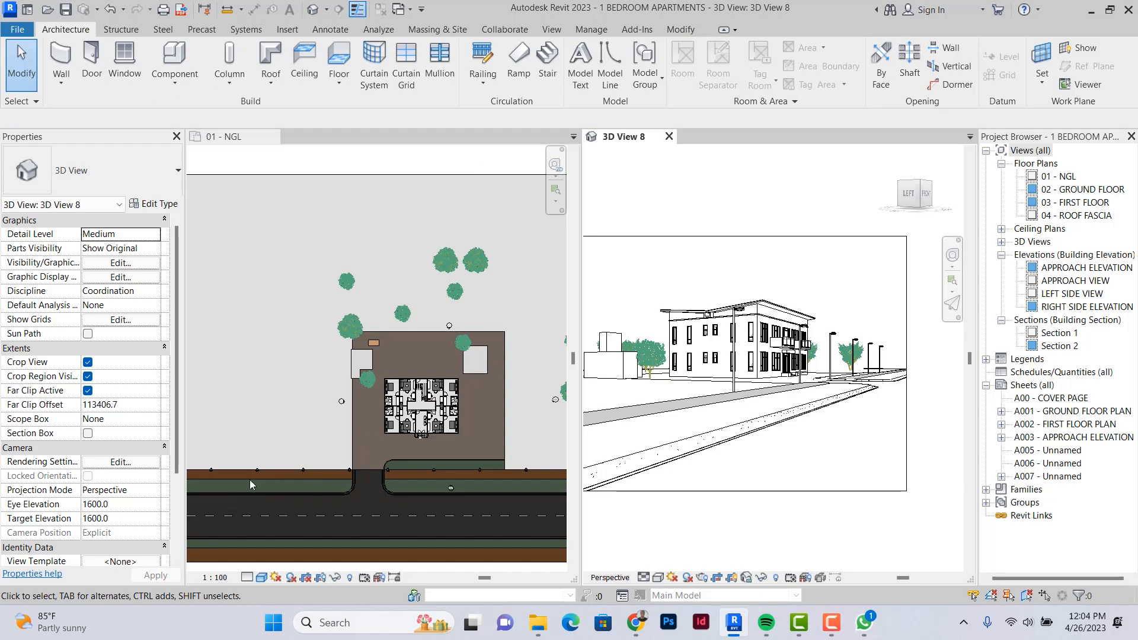
{"action": "left_click", "coordinate": [643, 238]}
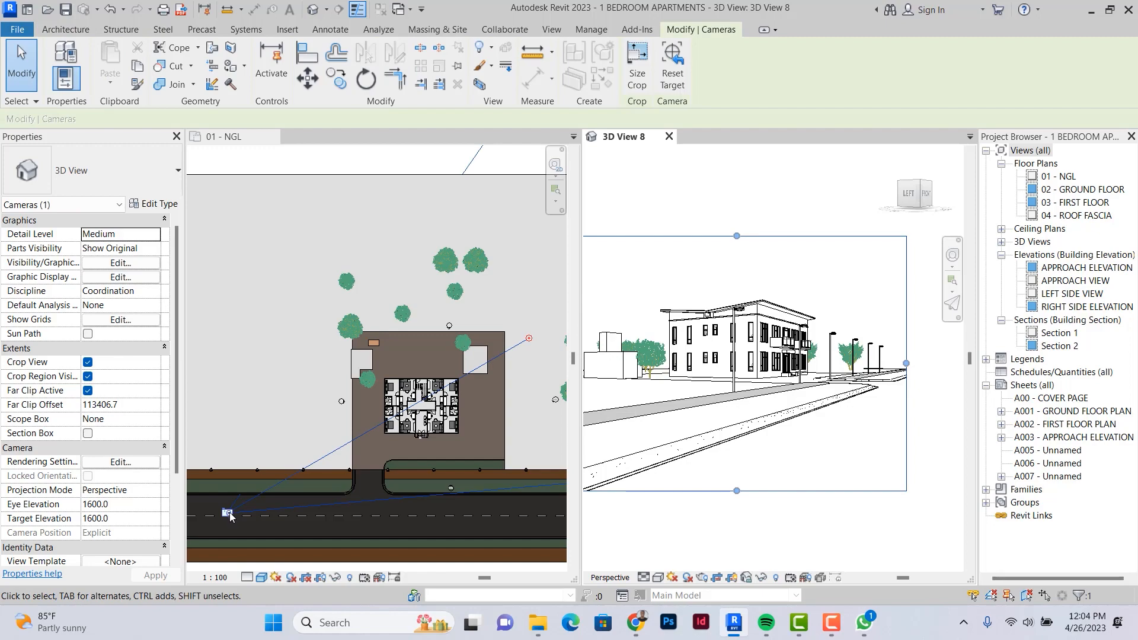
{"action": "scroll", "coordinate": [218, 455], "scroll_direction": "down", "scroll_amount": 2}
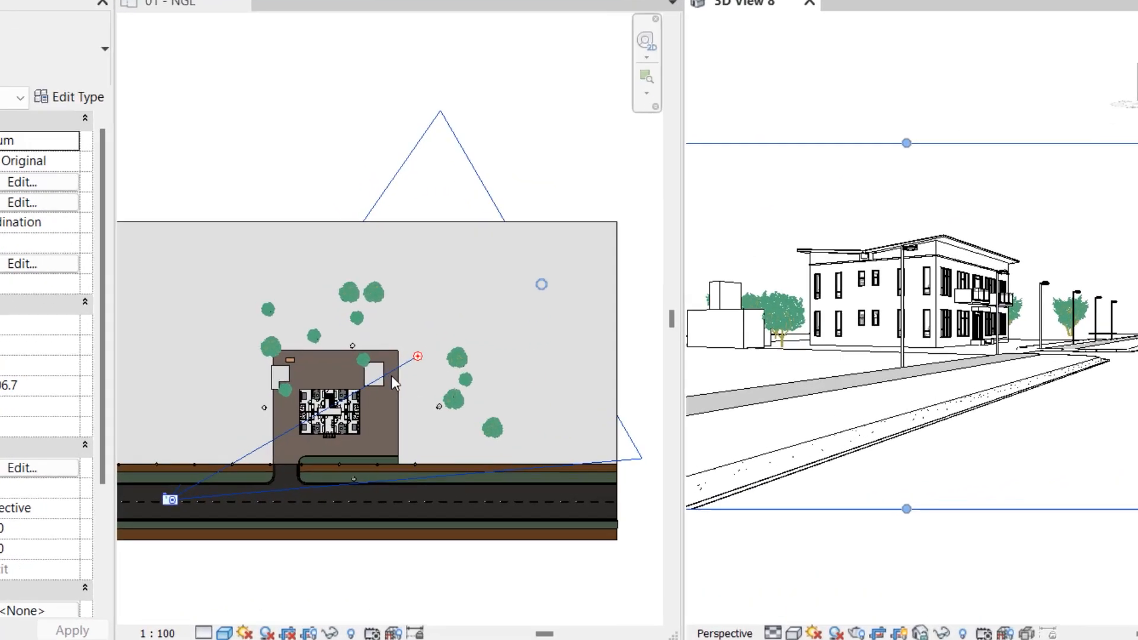
{"action": "scroll", "coordinate": [460, 318], "scroll_direction": "up", "scroll_amount": 1}
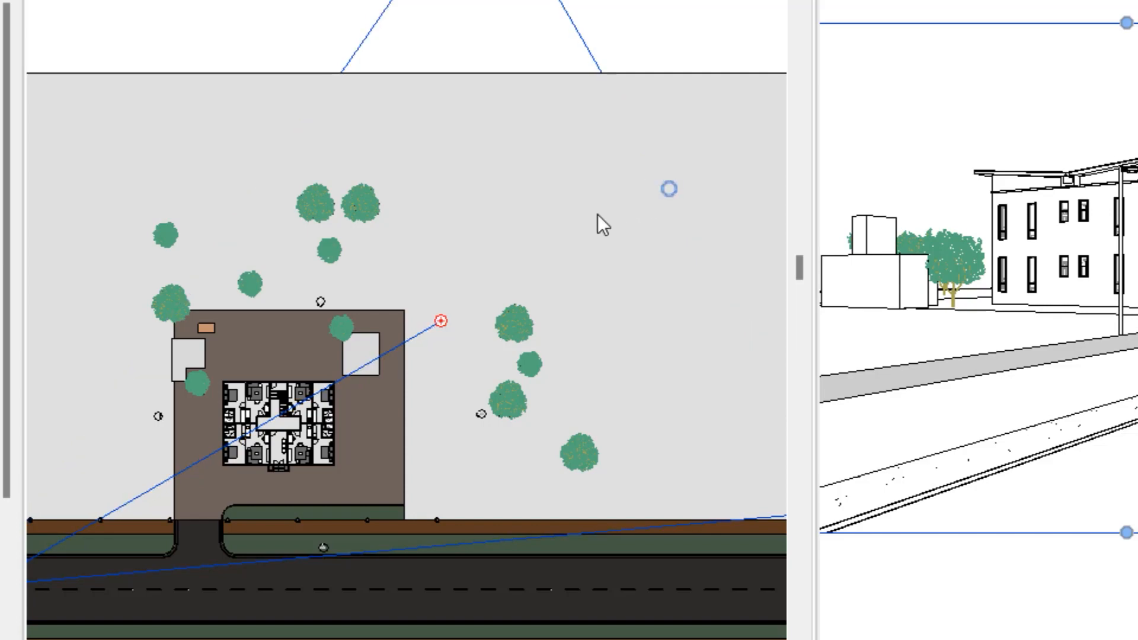
{"action": "mouse_move", "coordinate": [665, 192]}
{"action": "left_mouse_down"}
{"action": "mouse_move", "coordinate": [301, 352]}
{"action": "mouse_move", "coordinate": [669, 195]}
{"action": "left_mouse_up"}
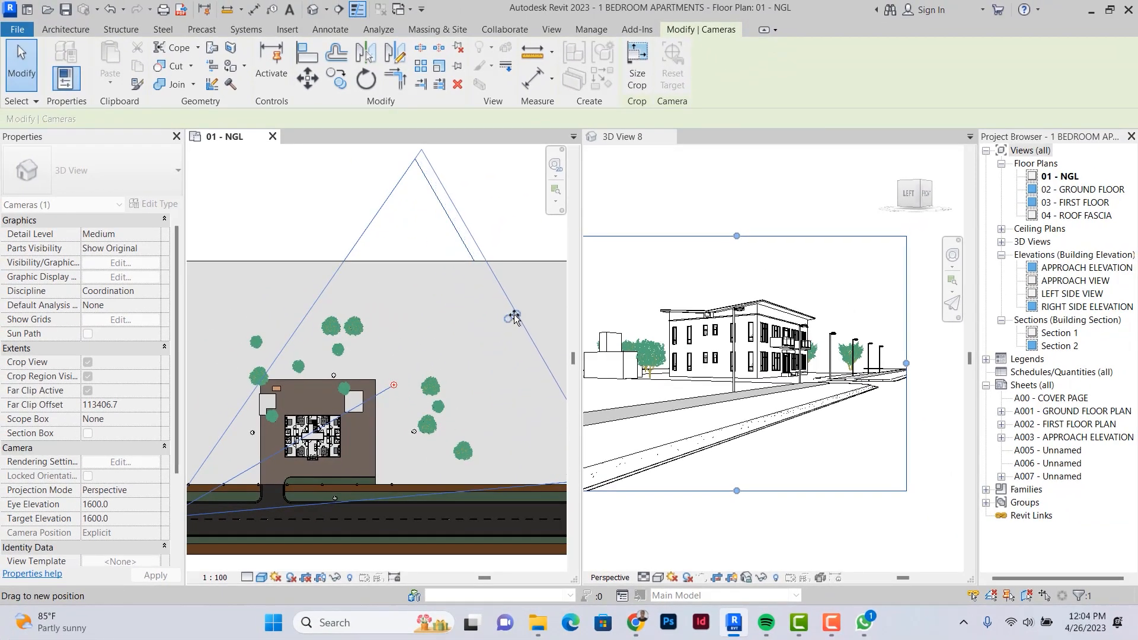
{"action": "left_click_drag", "start_coordinate": [514, 319], "coordinate": [526, 312]}
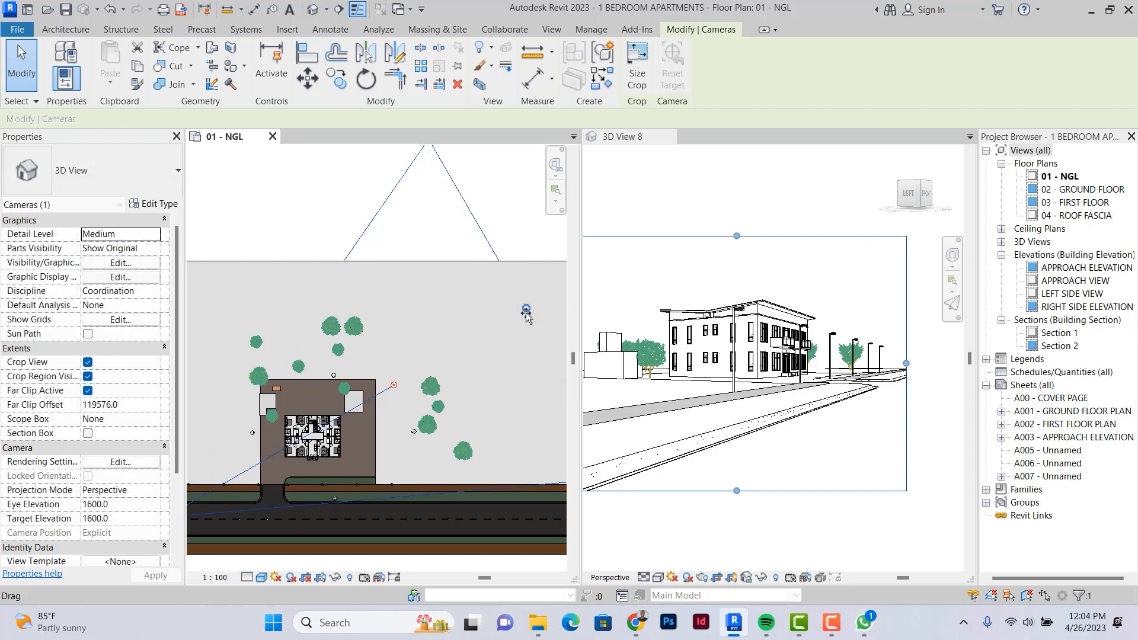
{"action": "scroll", "coordinate": [294, 328], "scroll_direction": "down", "scroll_amount": 4}
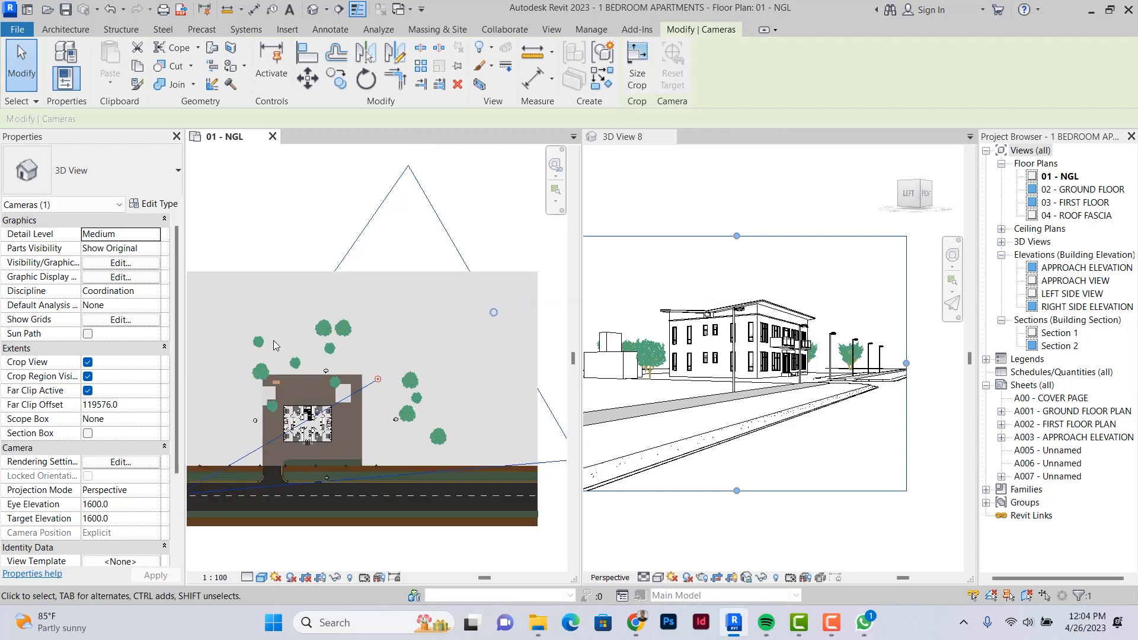
{"action": "left_click_drag", "start_coordinate": [394, 320], "coordinate": [517, 251]}
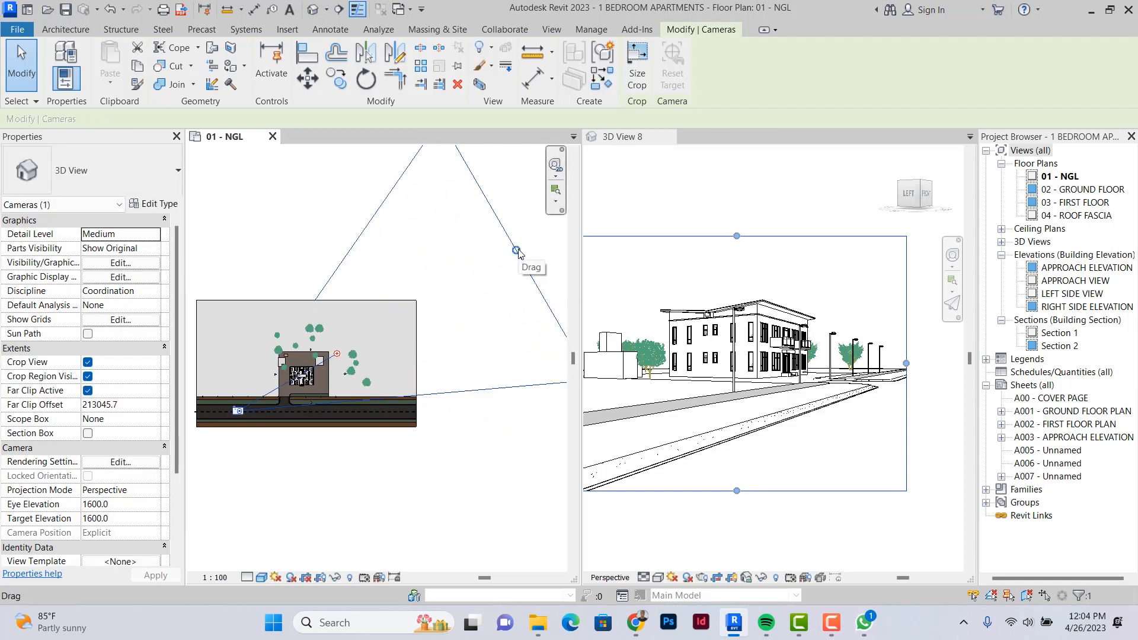
Pull the camera's far clip boundary in onto the building, and extend it back behind the building to about 109161
{"action": "left_click_drag", "start_coordinate": [517, 251], "coordinate": [300, 375]}
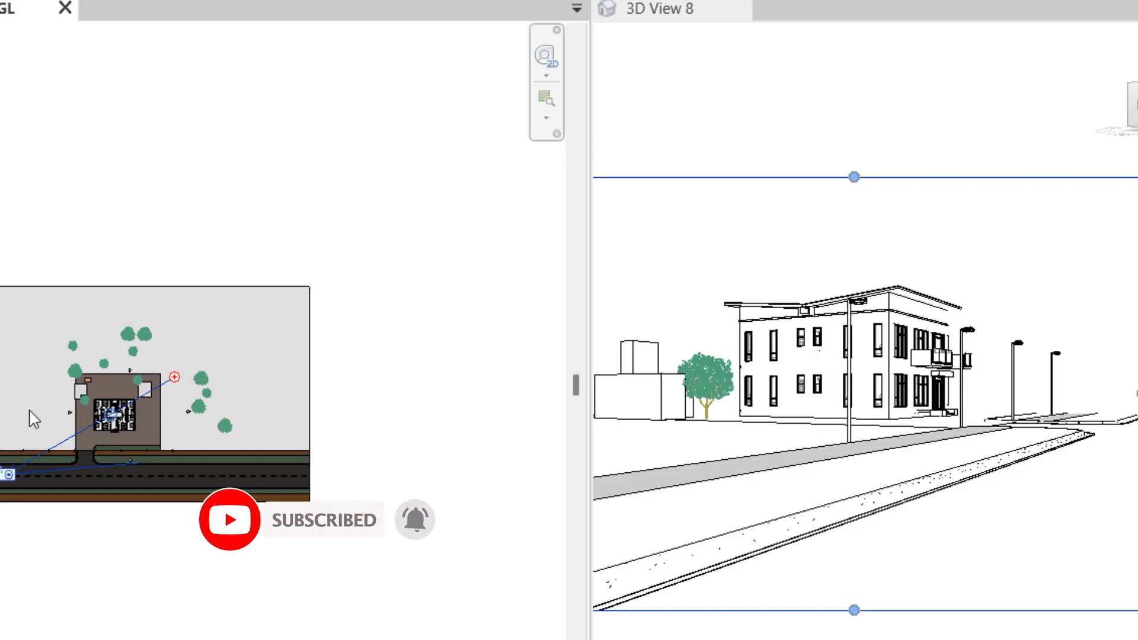
{"action": "scroll", "coordinate": [69, 408], "scroll_direction": "up", "scroll_amount": 1}
{"action": "scroll", "coordinate": [89, 415], "scroll_direction": "up", "scroll_amount": 2}
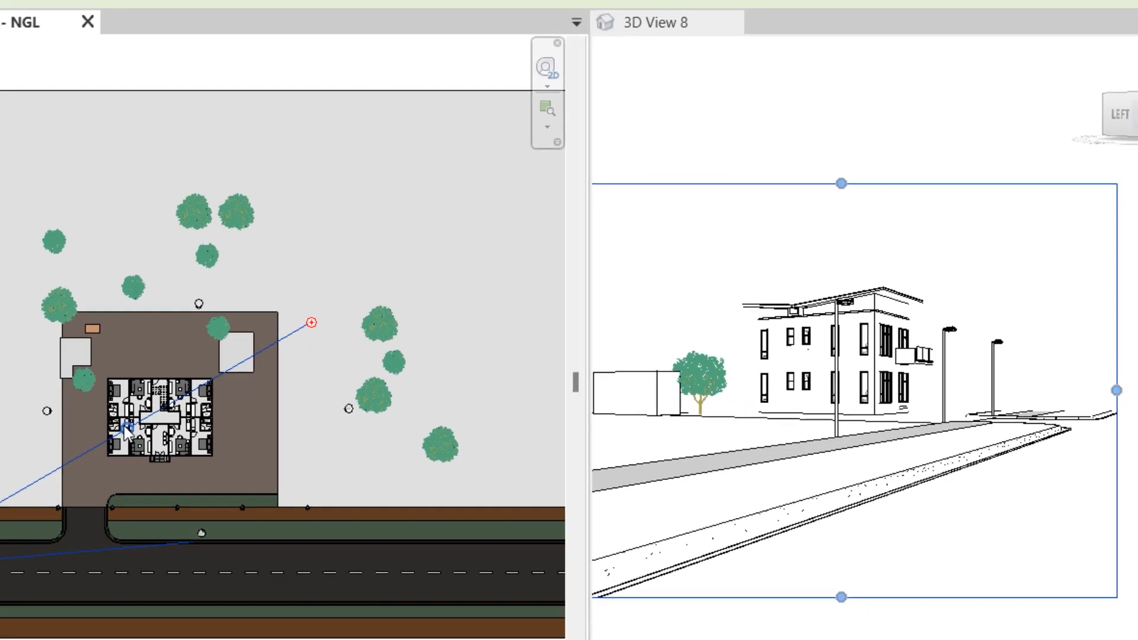
{"action": "left_click_drag", "start_coordinate": [126, 429], "coordinate": [478, 313]}
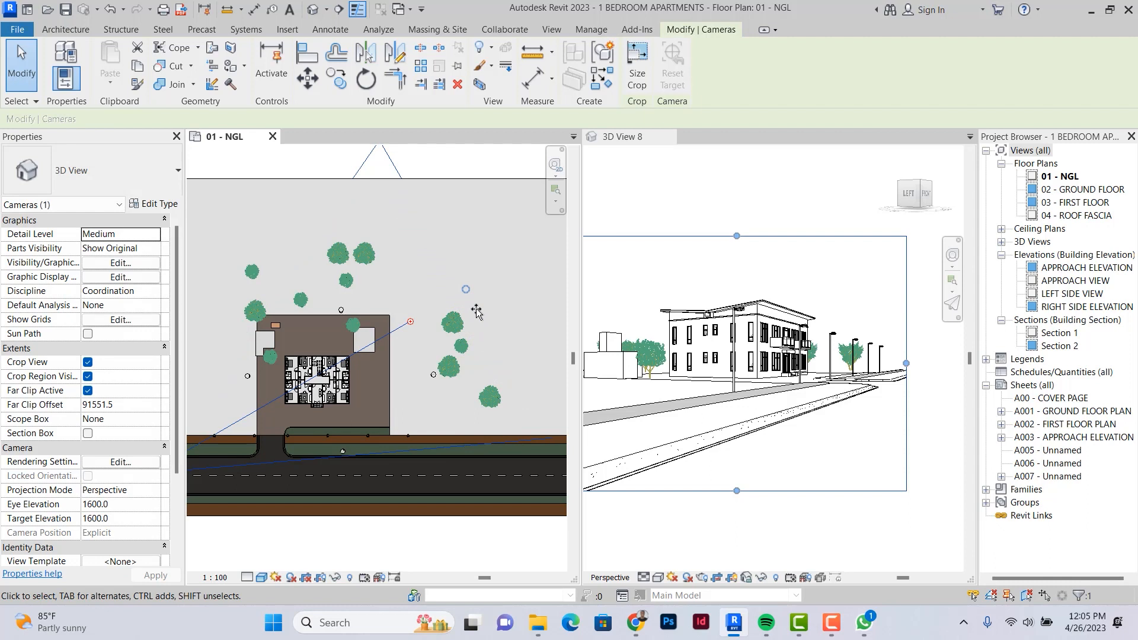
{"action": "left_click_drag", "start_coordinate": [466, 289], "coordinate": [528, 264]}
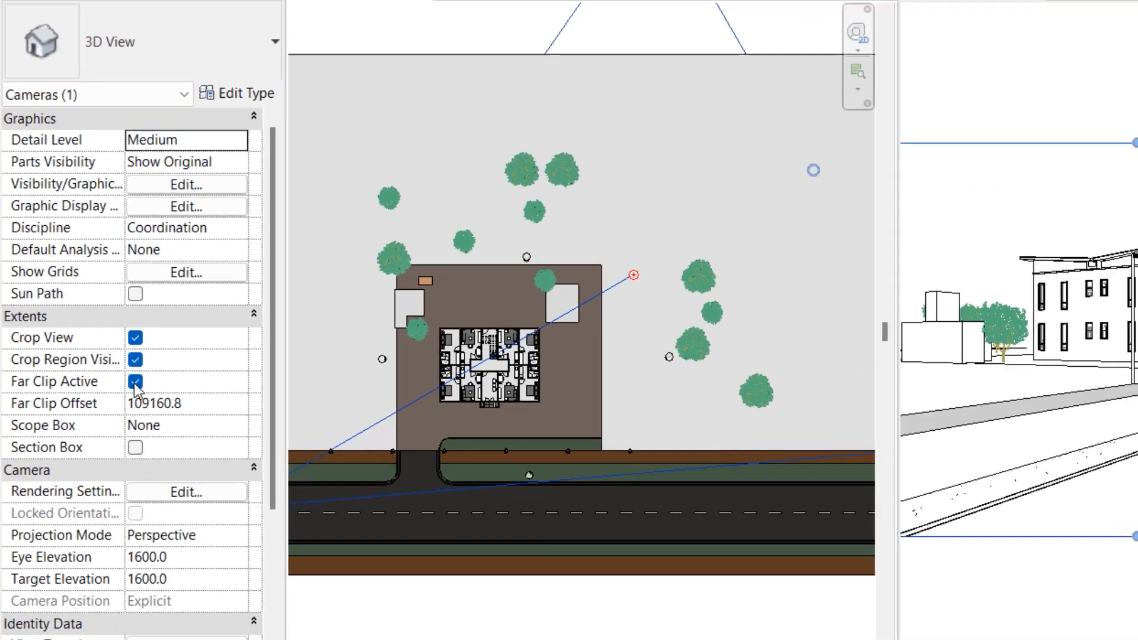
Turn the camera's Far Clip Active option off and on again, with the far clip offset set to about 114541
{"action": "left_click", "coordinate": [157, 379]}
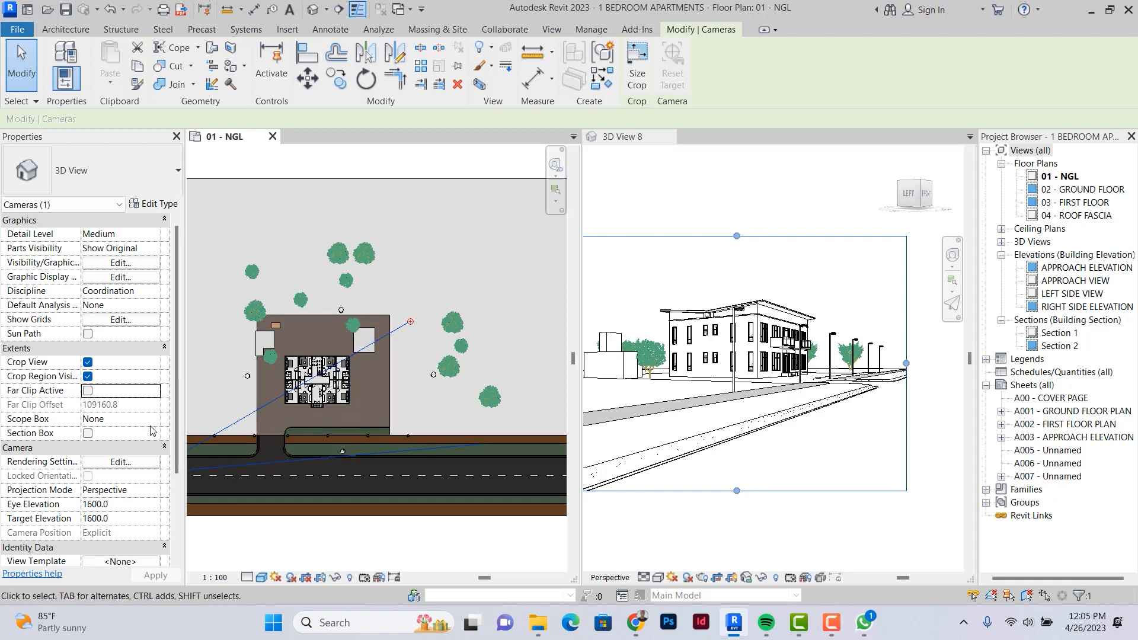
{"action": "left_click", "coordinate": [88, 390]}
{"action": "scroll", "coordinate": [419, 325], "scroll_direction": "down", "scroll_amount": 3}
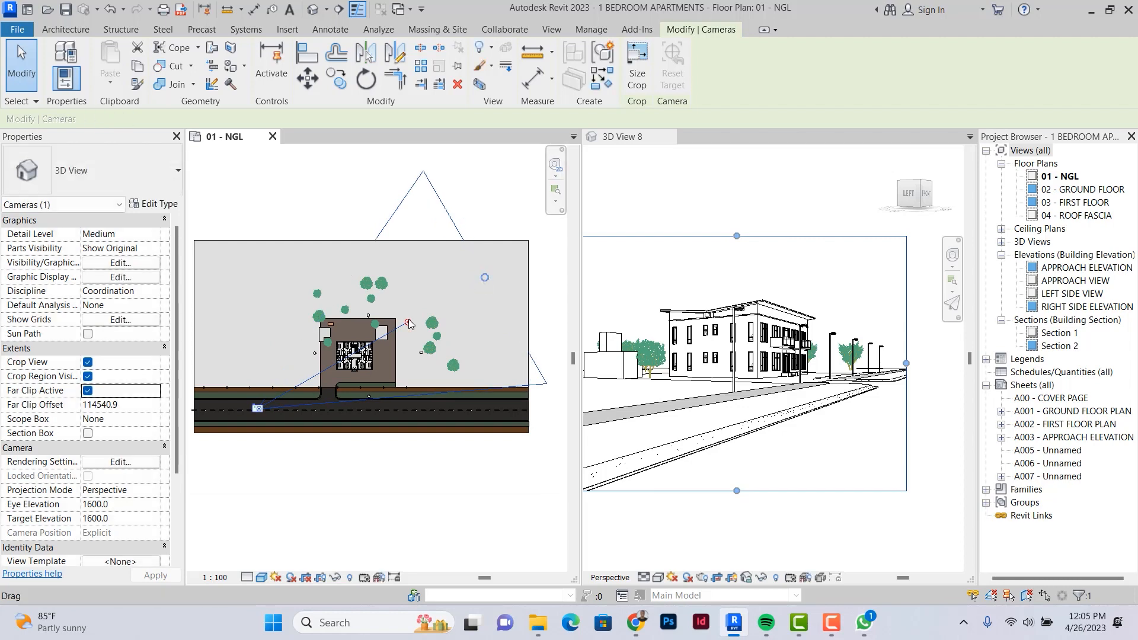
Try different camera target positions in the plan and leave the target east of the paved plot, beside the trees
{"action": "scroll", "coordinate": [408, 326], "scroll_direction": "up", "scroll_amount": 3}
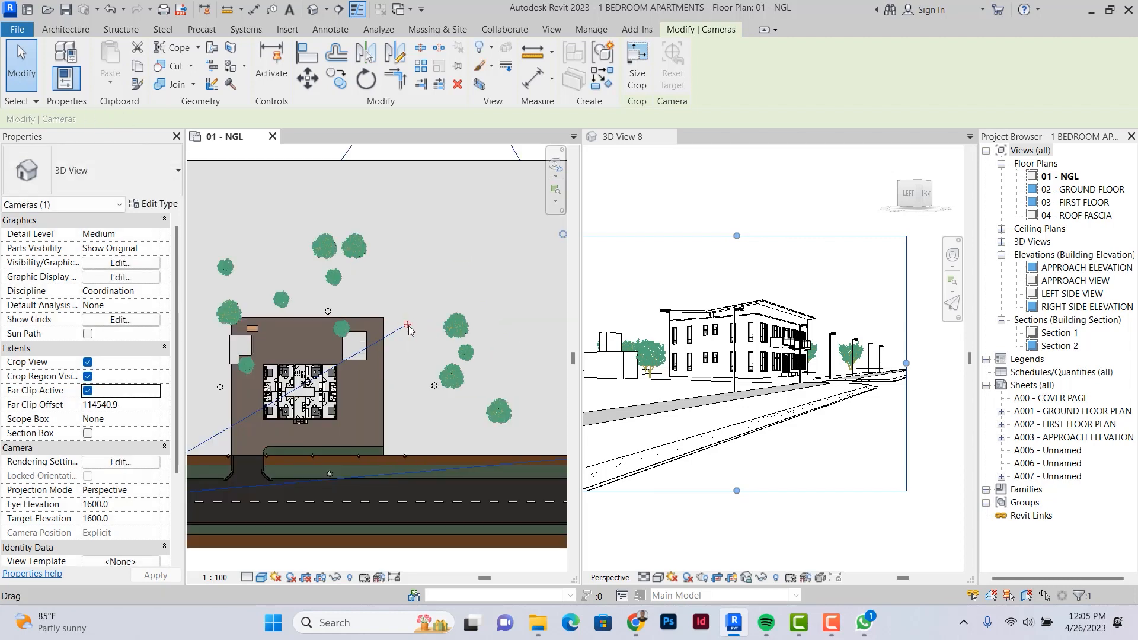
{"action": "left_click_drag", "start_coordinate": [408, 330], "coordinate": [419, 344]}
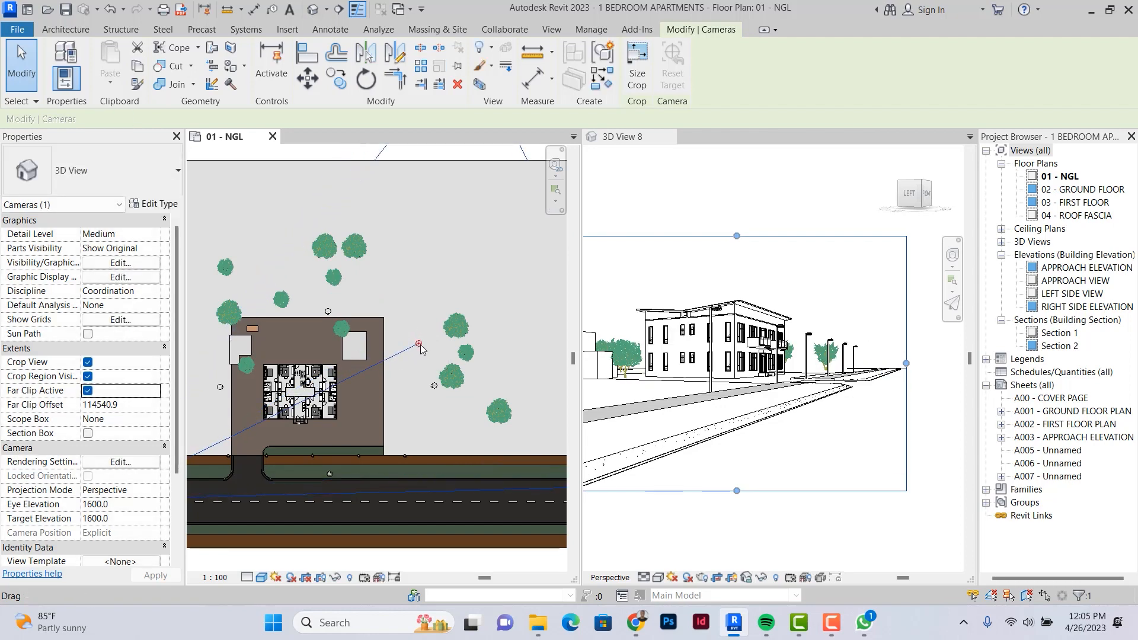
{"action": "left_click_drag", "start_coordinate": [420, 345], "coordinate": [398, 292]}
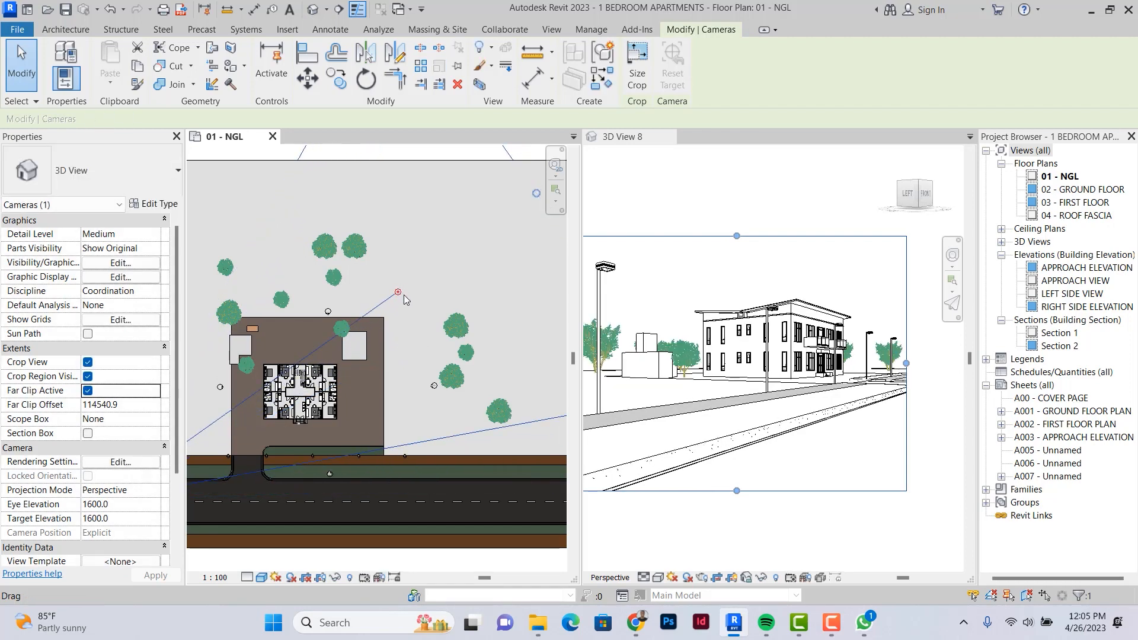
{"action": "left_click_drag", "start_coordinate": [399, 294], "coordinate": [438, 332]}
{"action": "middle_click_drag", "start_coordinate": [735, 225], "coordinate": [762, 224]}
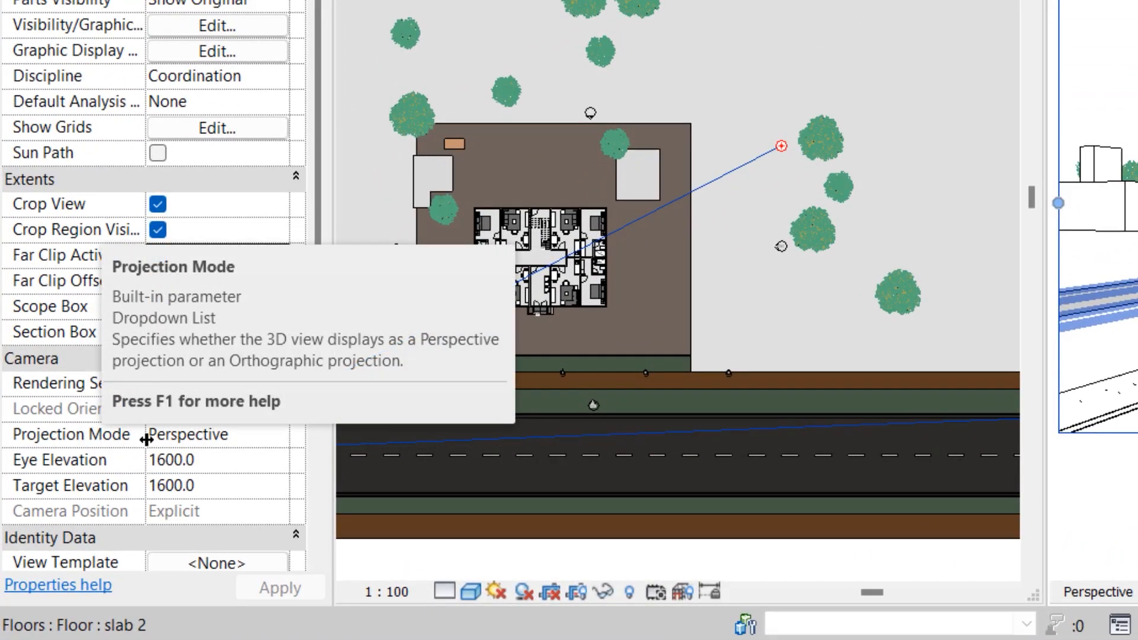
Try the Orthographic projection mode on the camera view and return it to Perspective
{"action": "left_click", "coordinate": [287, 440]}
{"action": "left_click", "coordinate": [278, 434]}
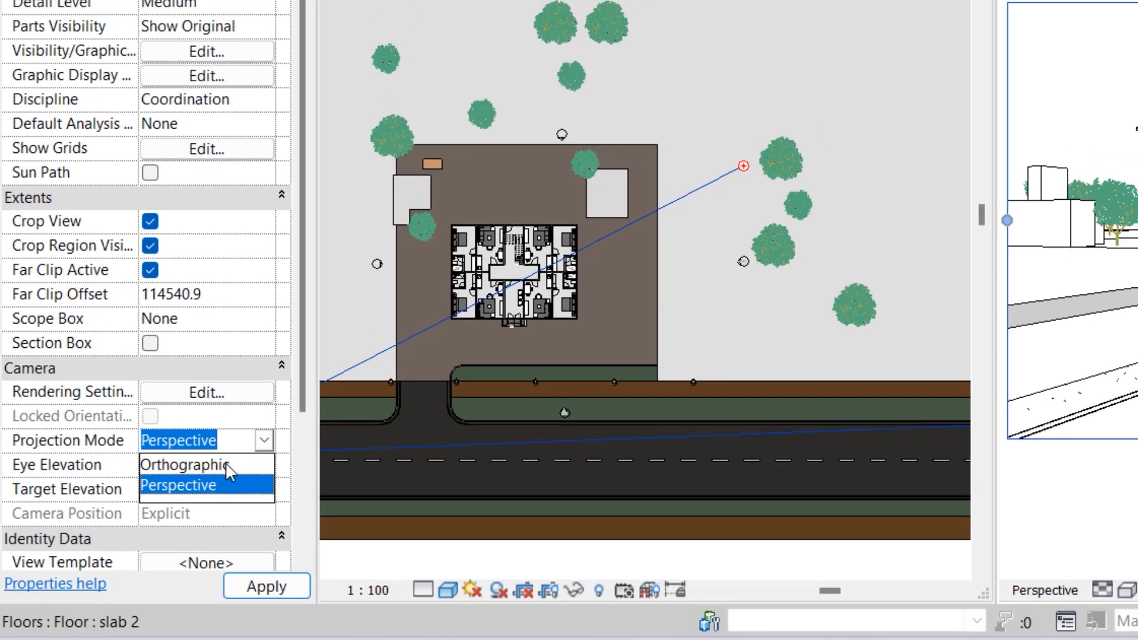
{"action": "left_click", "coordinate": [249, 457]}
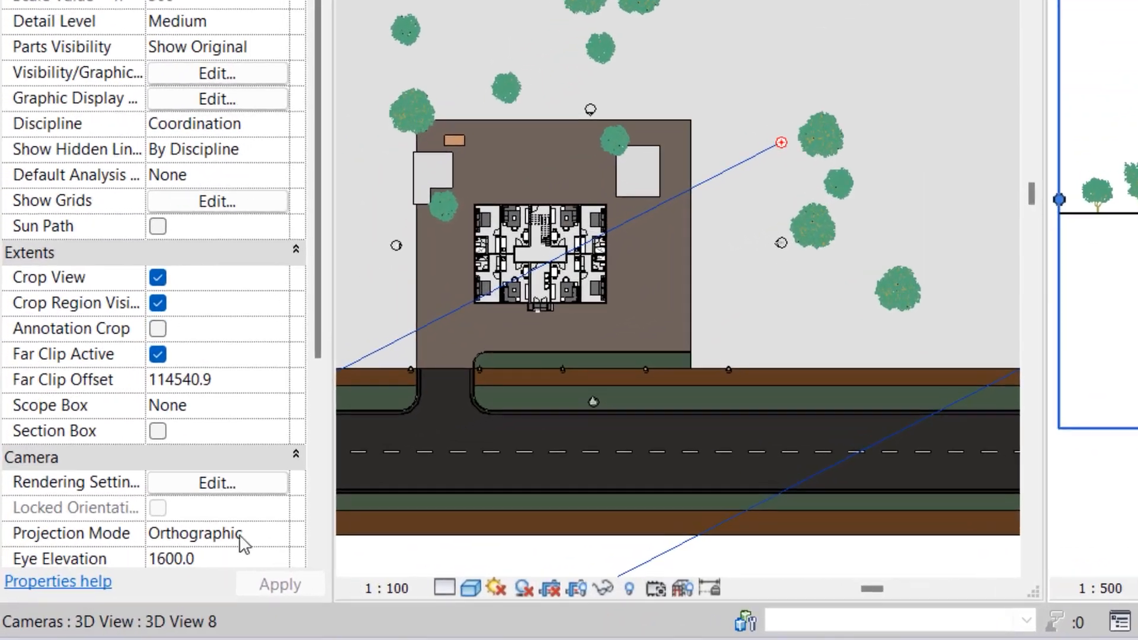
{"action": "left_click", "coordinate": [156, 549]}
{"action": "left_click", "coordinate": [278, 534]}
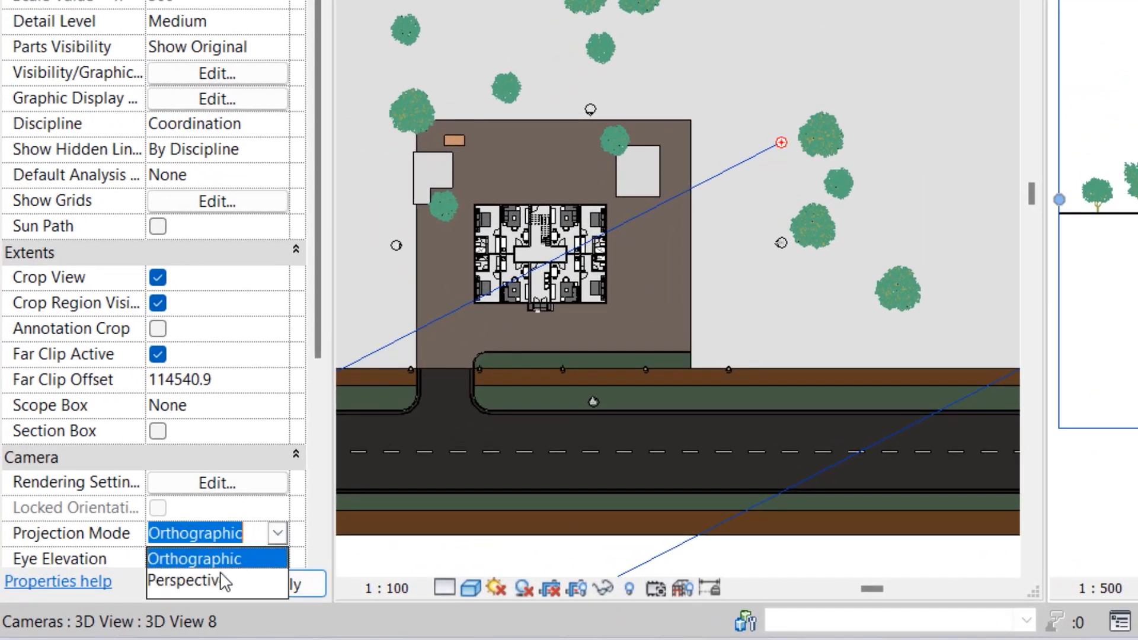
{"action": "left_click", "coordinate": [208, 581]}
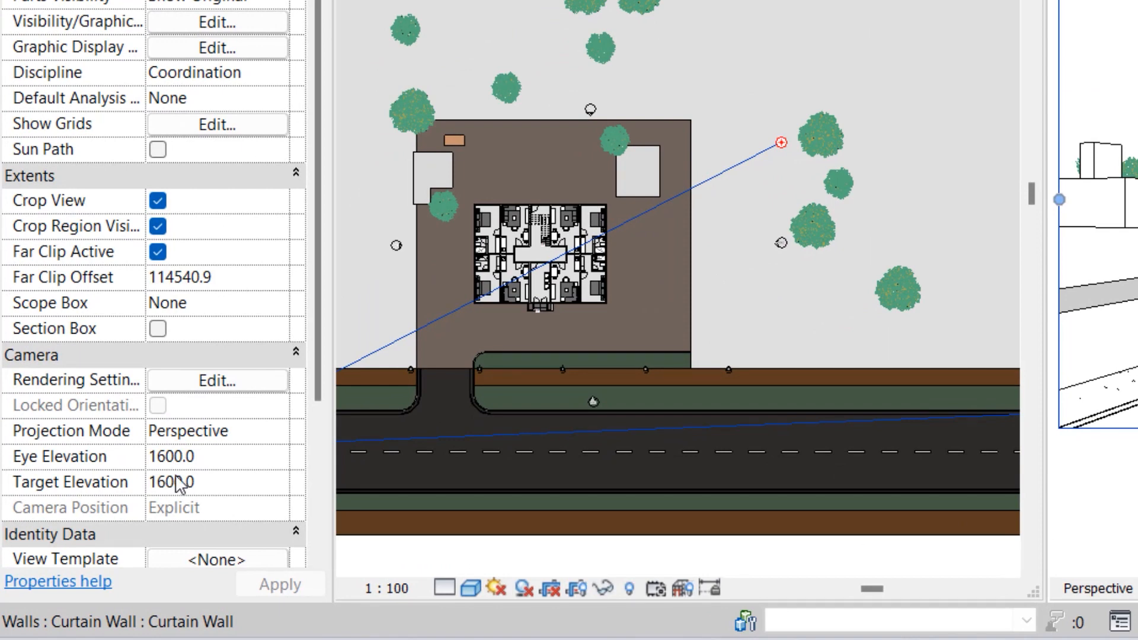
Try a camera target elevation of 1200, and lower it to 600
{"action": "left_click", "coordinate": [158, 483]}
{"action": "left_click_drag", "start_coordinate": [165, 484], "coordinate": [157, 483]}
{"action": "type", "text": "2"}
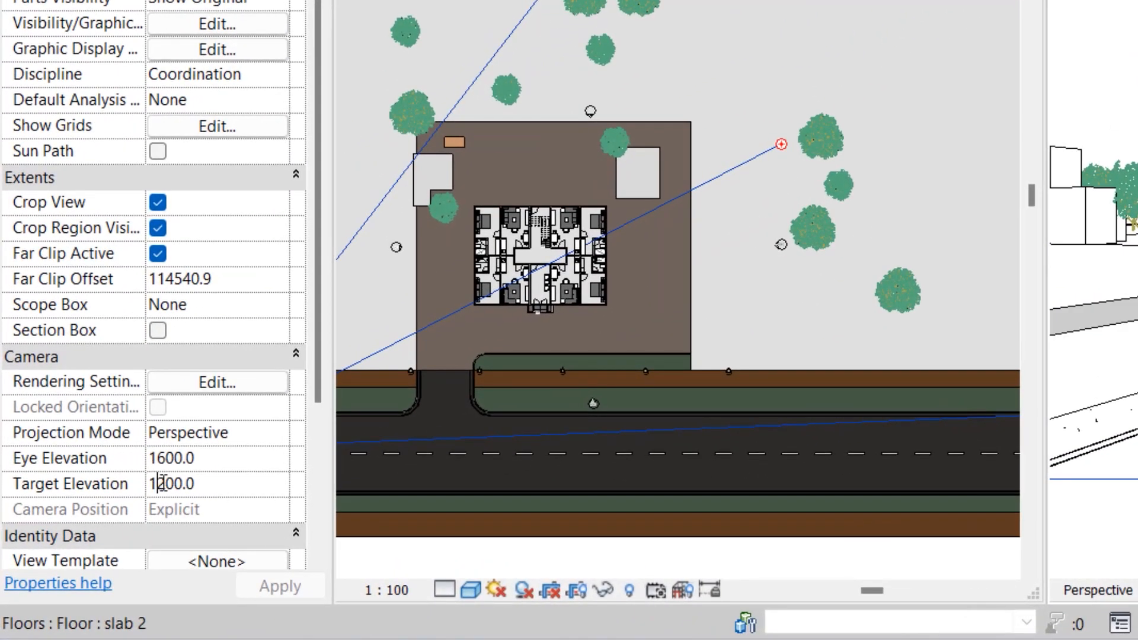
{"action": "left_click_drag", "start_coordinate": [169, 484], "coordinate": [150, 484]}
{"action": "type", "text": "6"}
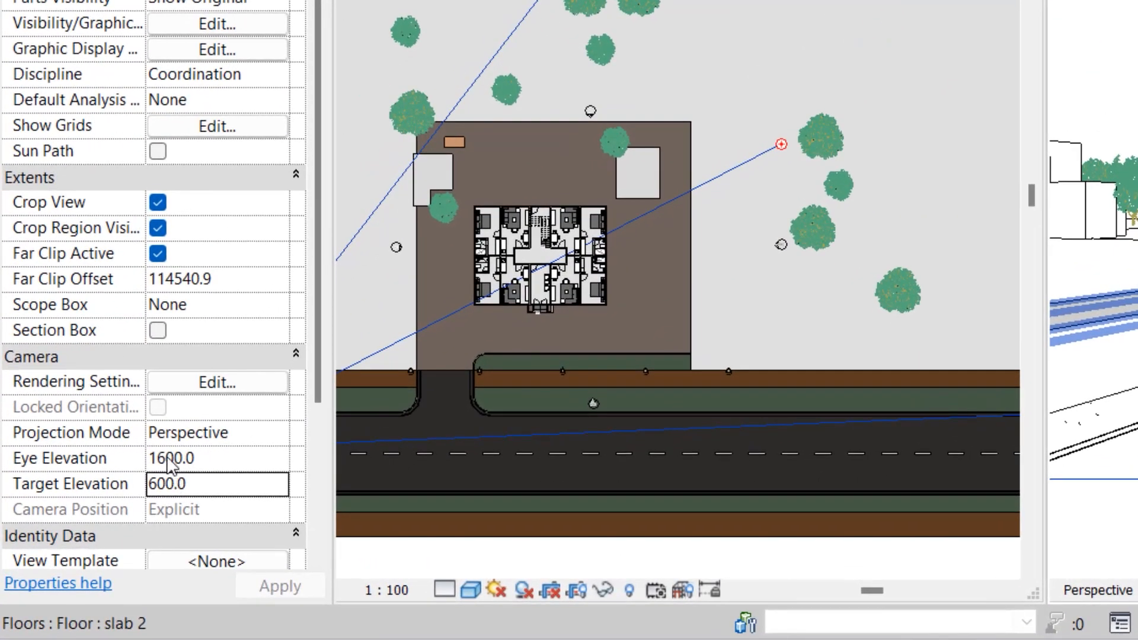
Try a camera eye elevation of 3000, and return it to 1600
{"action": "left_click_drag", "start_coordinate": [166, 460], "coordinate": [148, 459]}
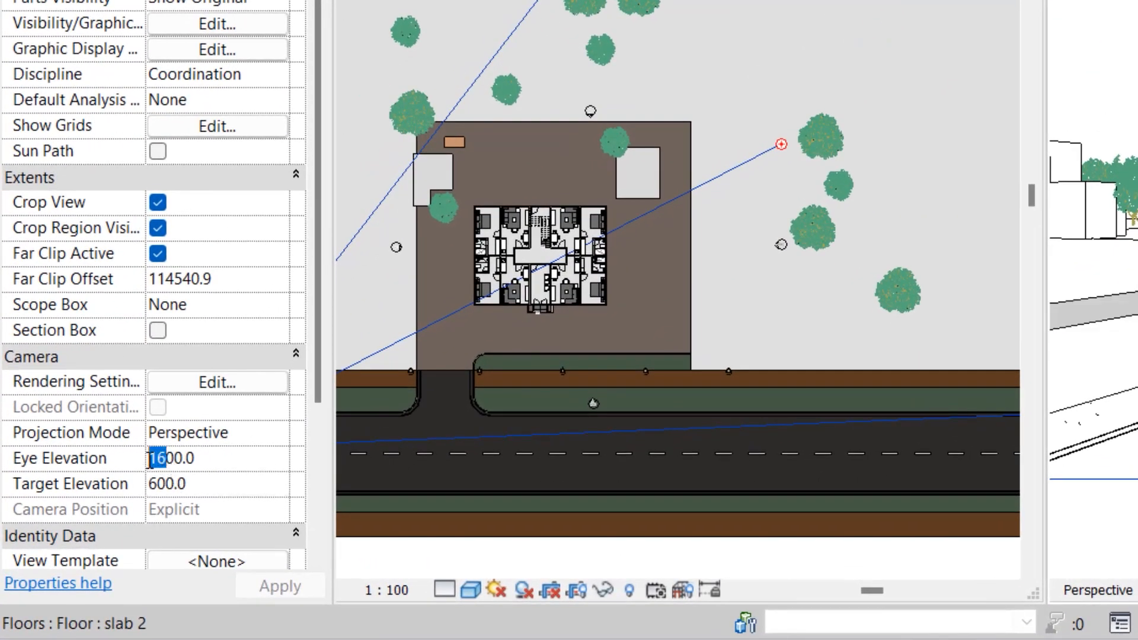
{"action": "type", "text": "30"}
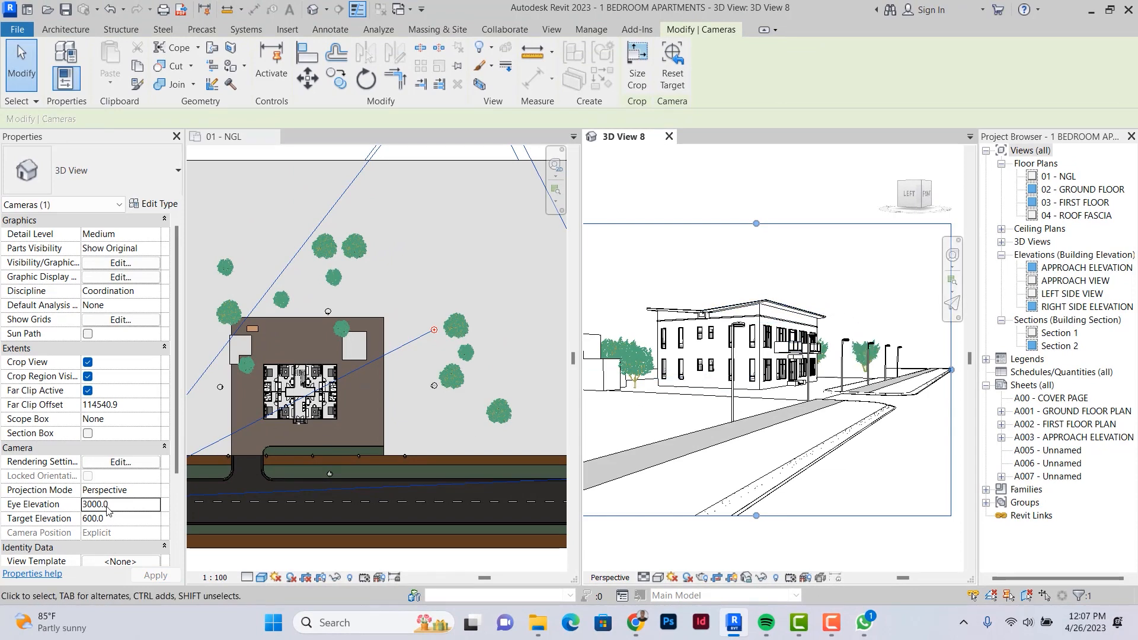
{"action": "scroll", "coordinate": [741, 379], "scroll_direction": "down", "scroll_amount": 2}
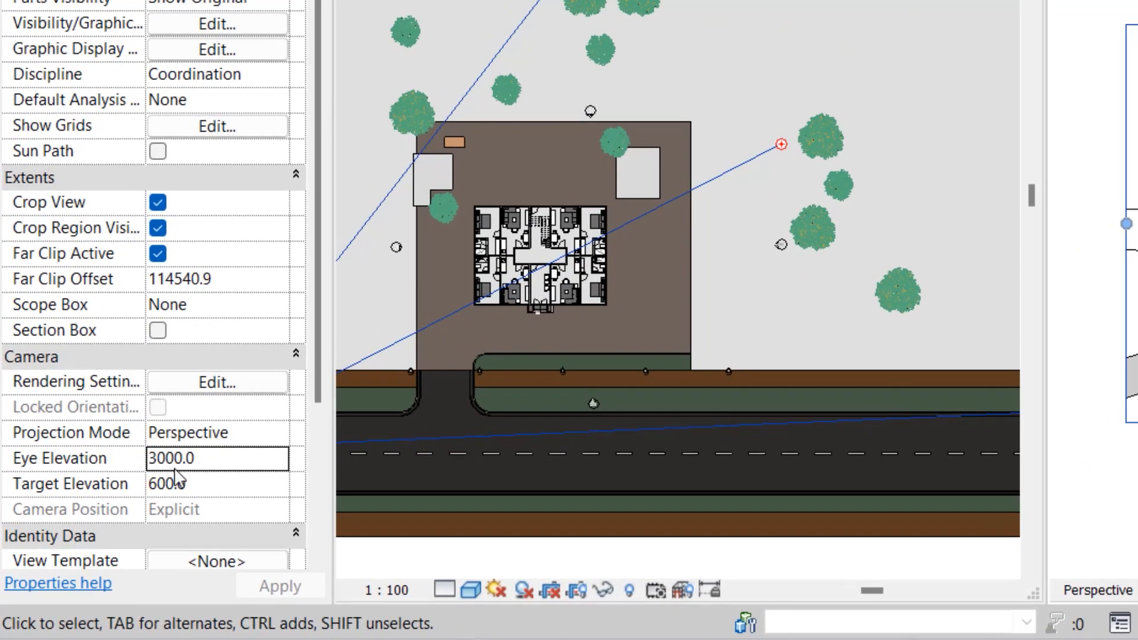
{"action": "left_click_drag", "start_coordinate": [166, 458], "coordinate": [146, 461]}
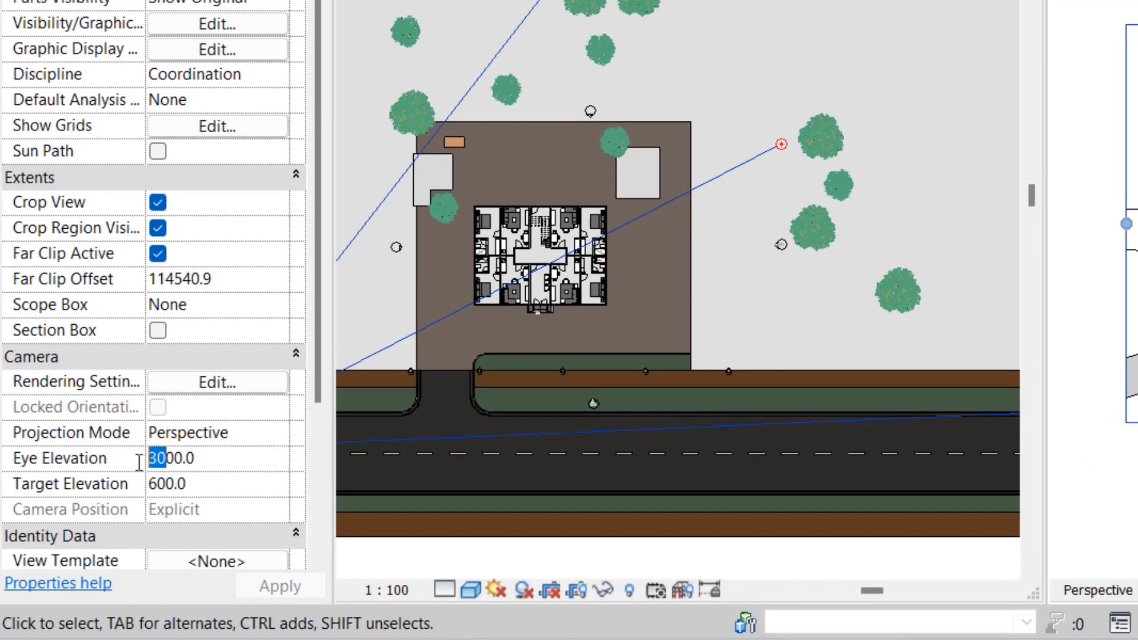
{"action": "type", "text": "16"}
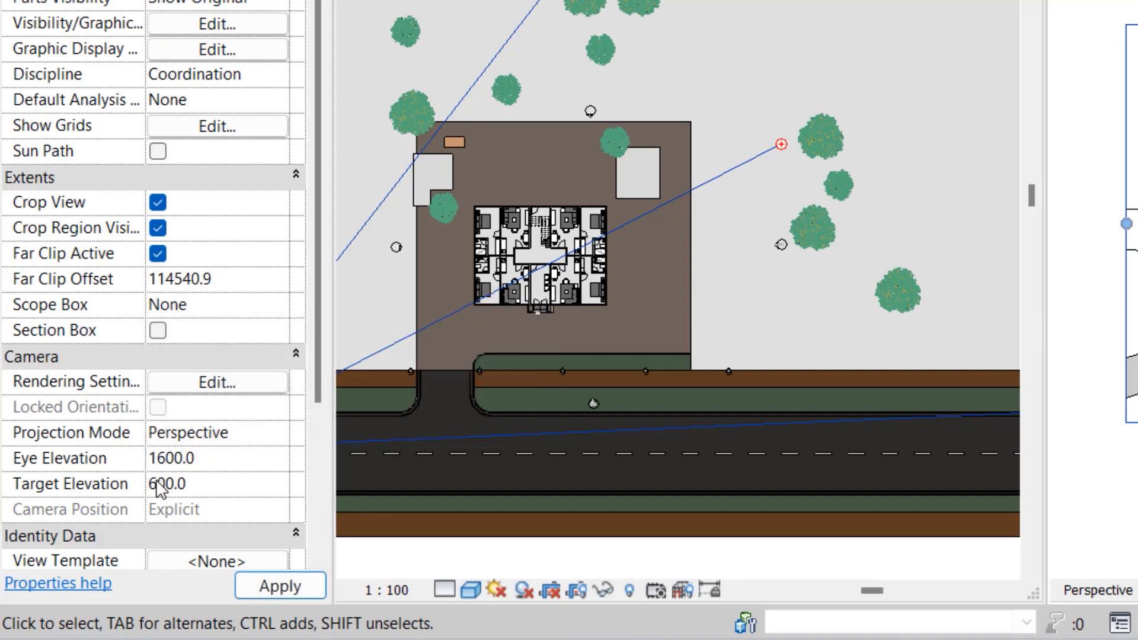
Set the camera's target elevation to 1600 and deselect the camera
{"action": "left_click", "coordinate": [151, 483]}
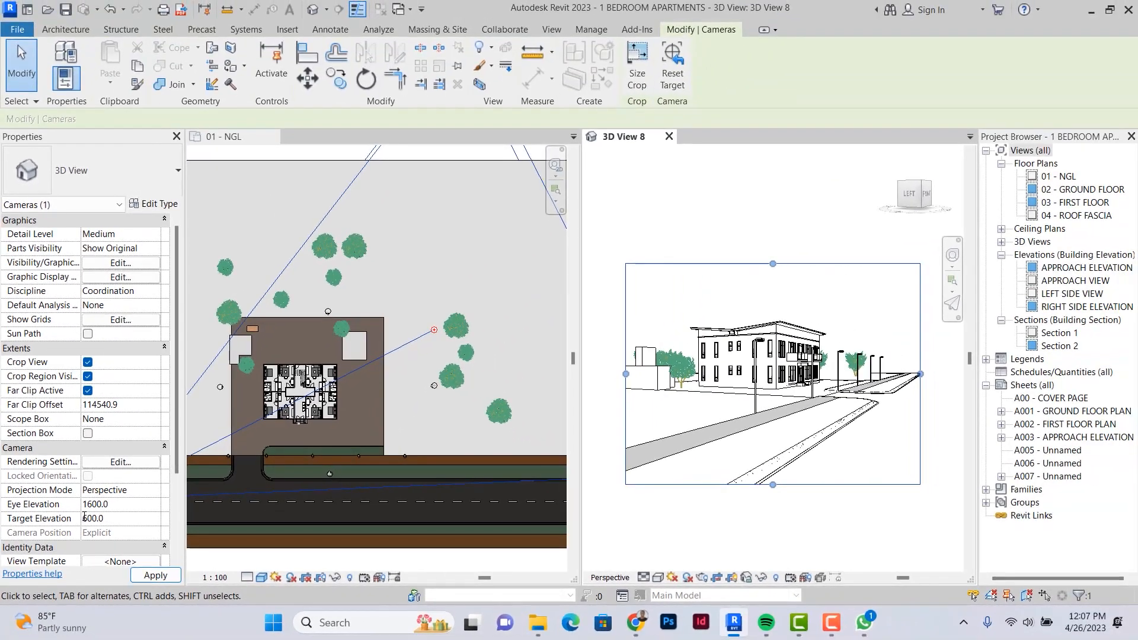
{"action": "type", "text": "1"}
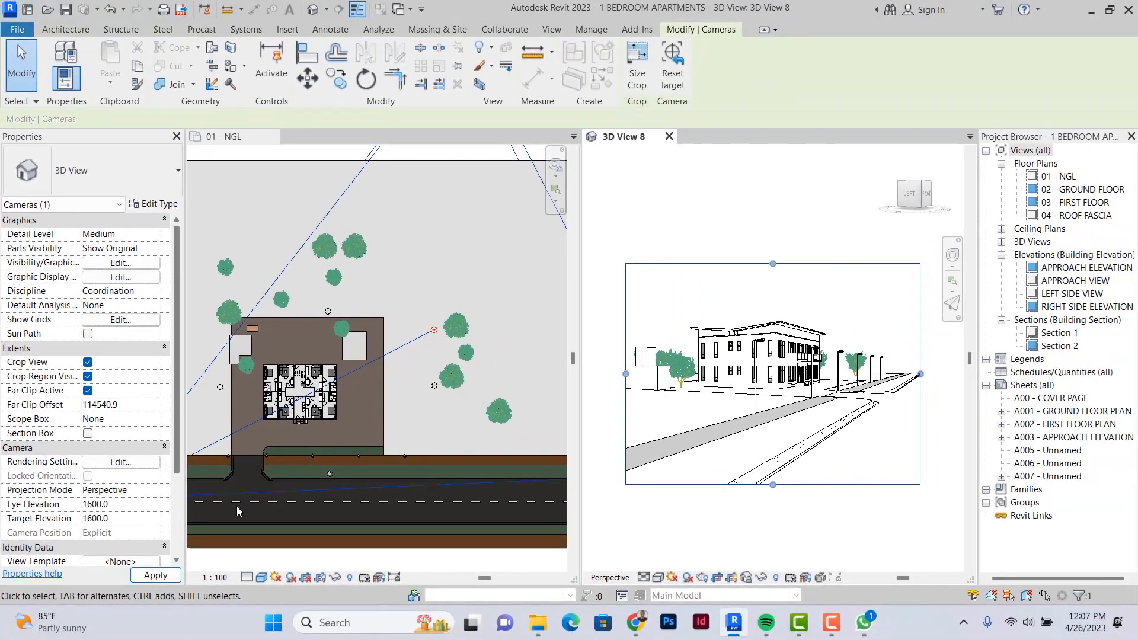
{"action": "key", "text": "Return"}
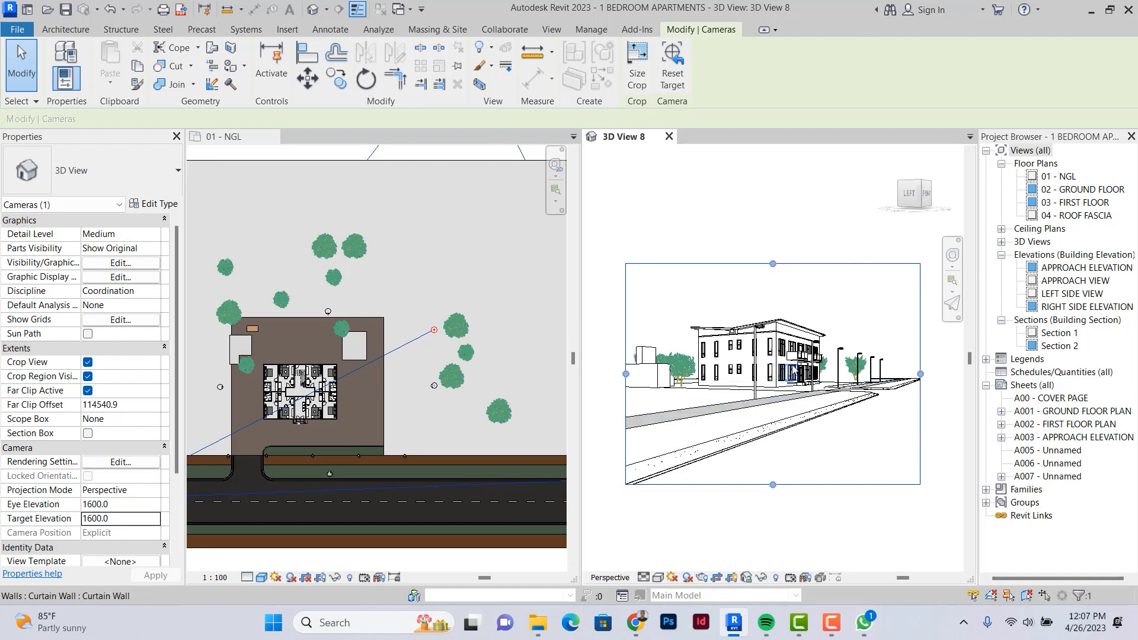
{"action": "left_click", "coordinate": [766, 231]}
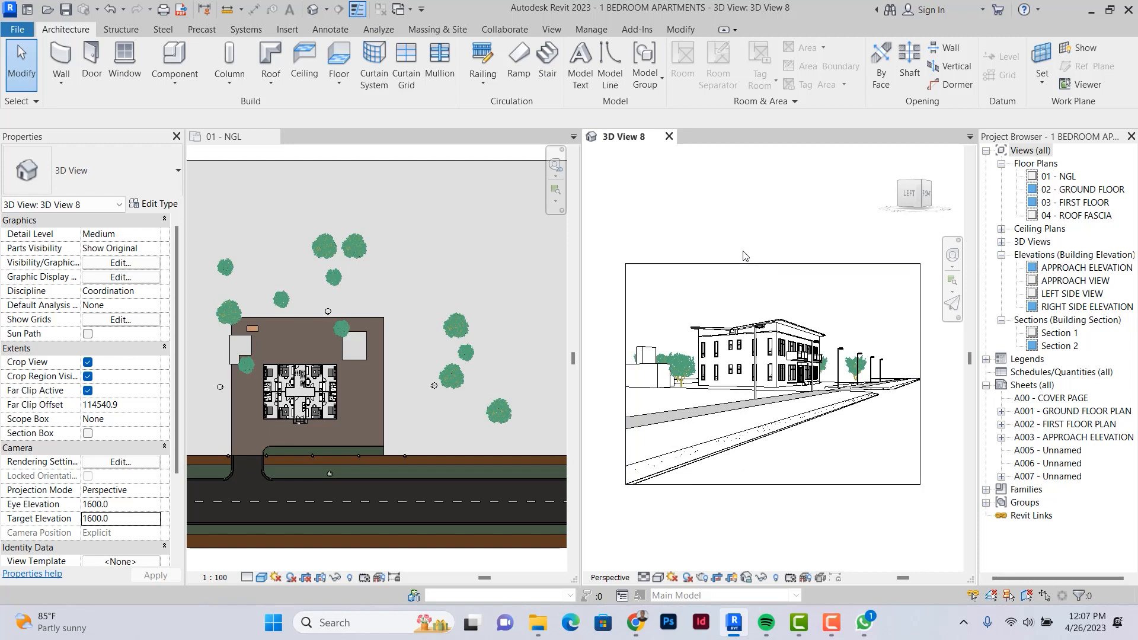
{"action": "scroll", "coordinate": [721, 229], "scroll_direction": "up", "scroll_amount": 1}
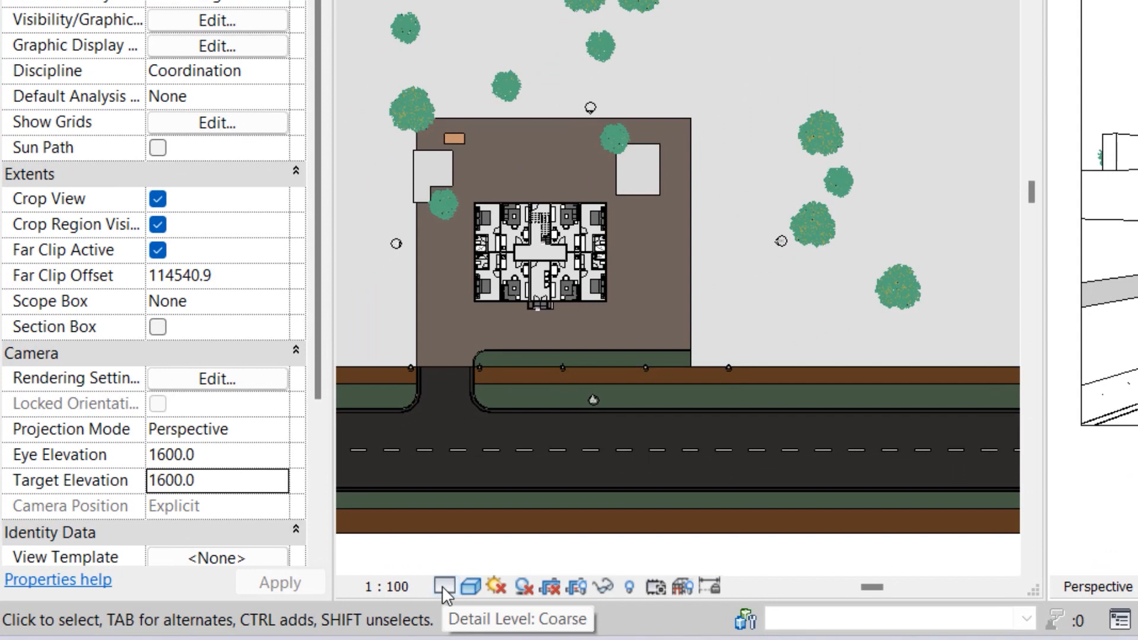
Set the 01 - NGL plan view to the Fine detail level and the Consistent Colors visual style
{"action": "left_click", "coordinate": [443, 586]}
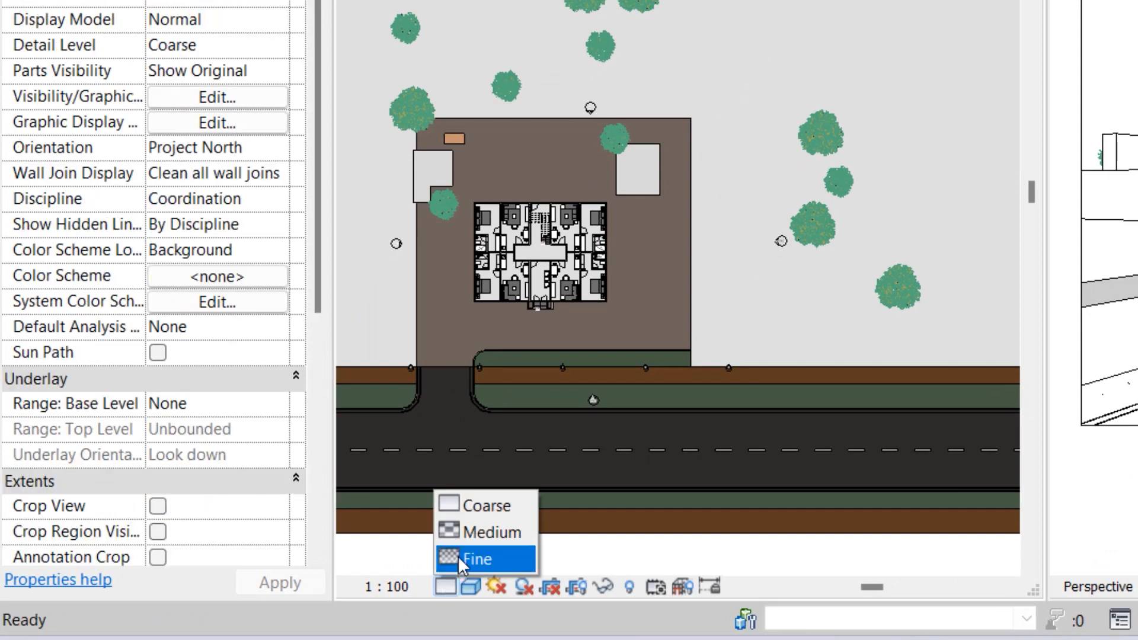
{"action": "left_click", "coordinate": [457, 556]}
{"action": "left_click", "coordinate": [468, 588]}
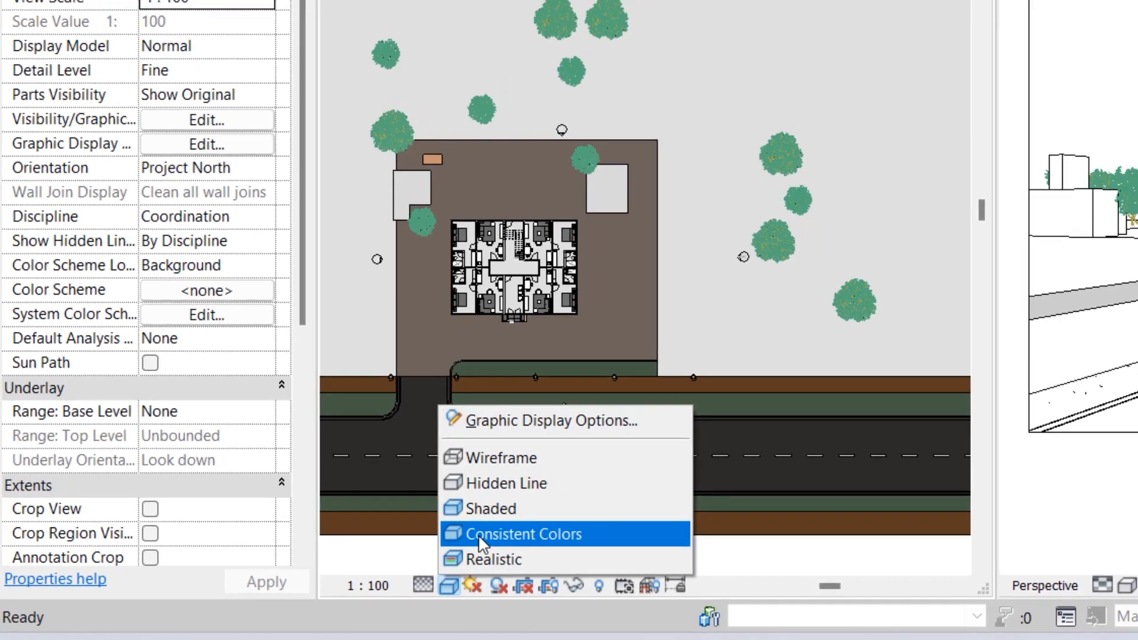
{"action": "left_click", "coordinate": [503, 532]}
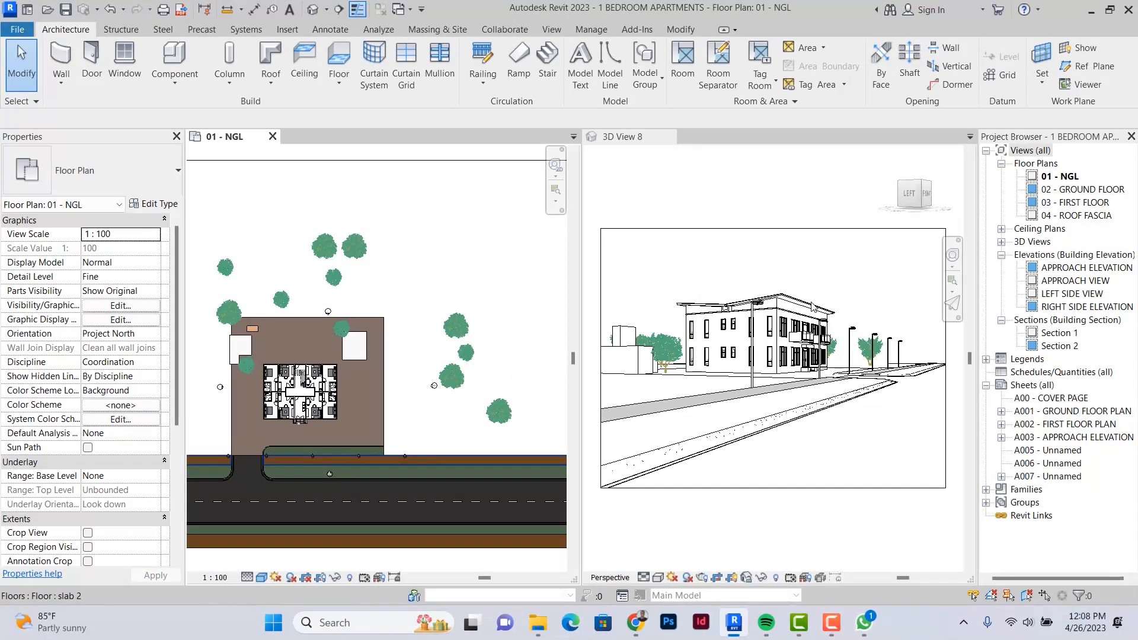
{"action": "left_click", "coordinate": [772, 280]}
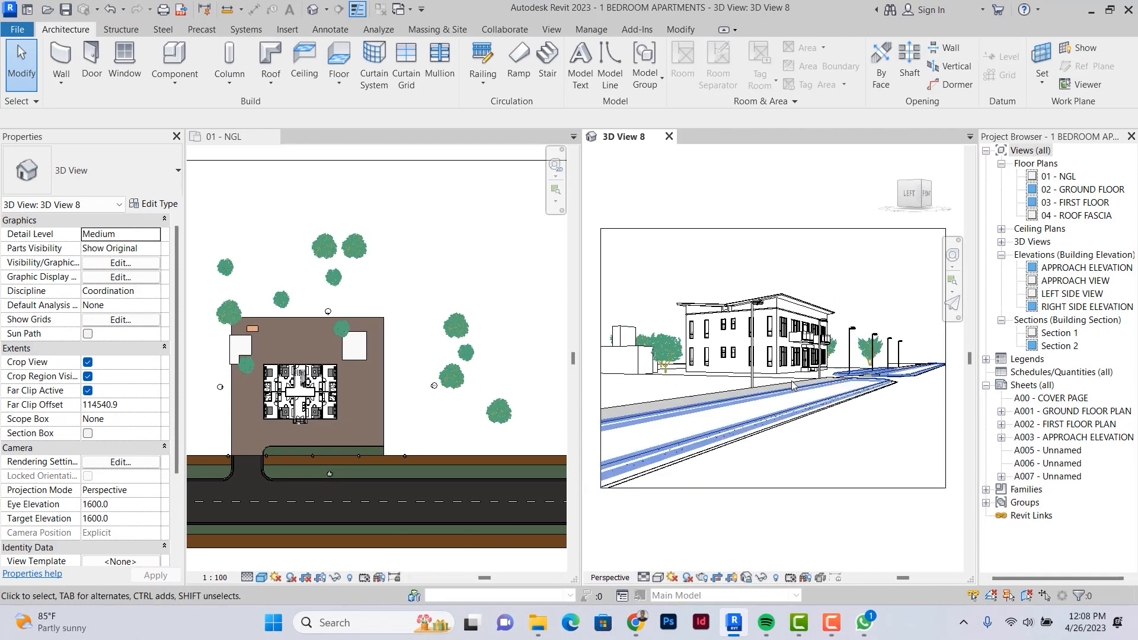
{"action": "left_click", "coordinate": [812, 240]}
{"action": "key", "text": "Escape"}
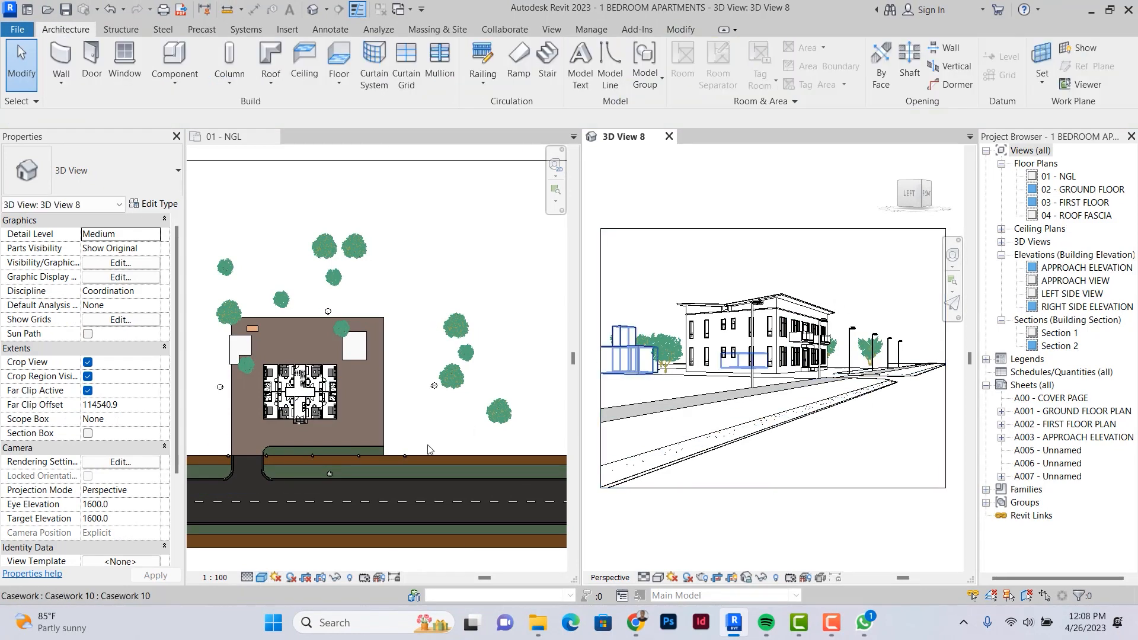
{"action": "left_click", "coordinate": [248, 579]}
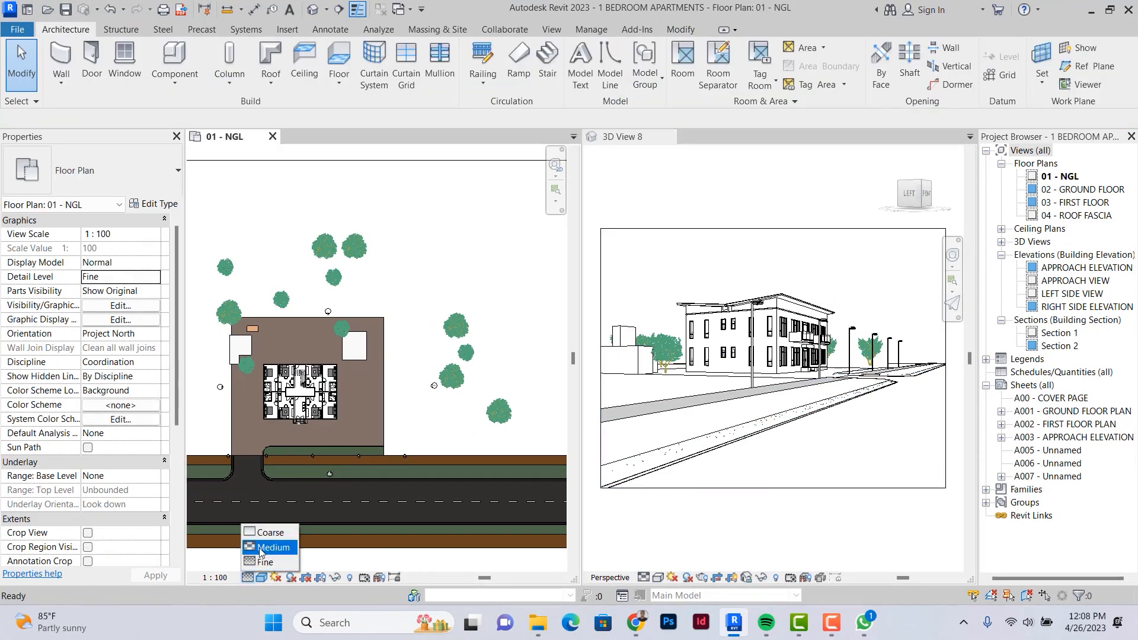
{"action": "left_click", "coordinate": [266, 562]}
{"action": "left_click", "coordinate": [262, 578]}
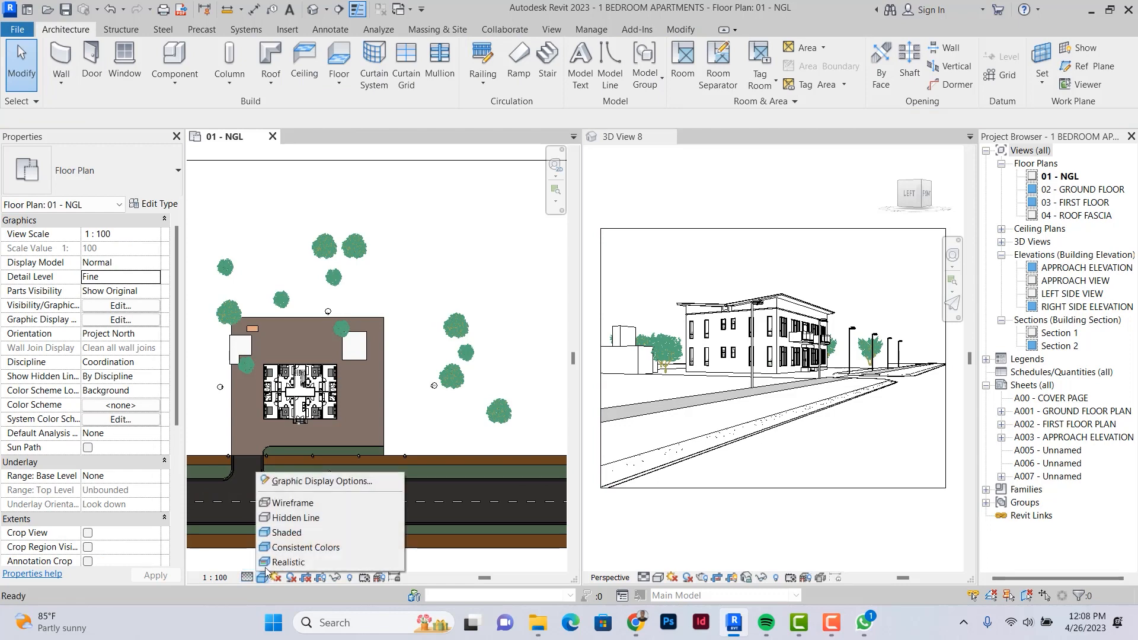
{"action": "left_click", "coordinate": [271, 548]}
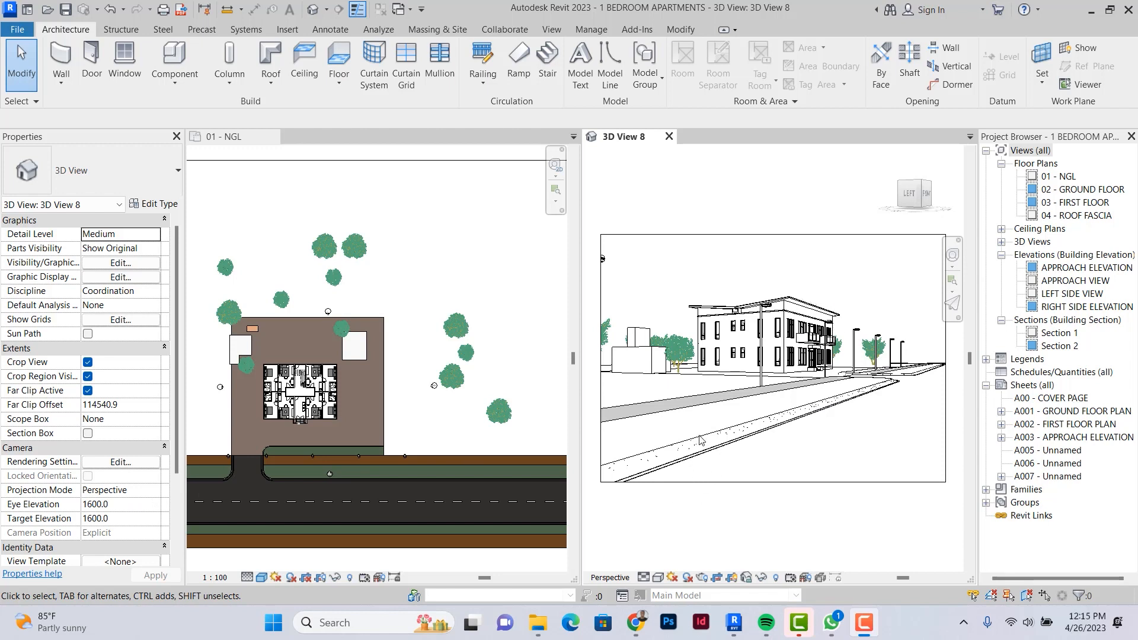
Try the Shaded visual style on the perspective camera view
{"action": "left_click", "coordinate": [658, 579]}
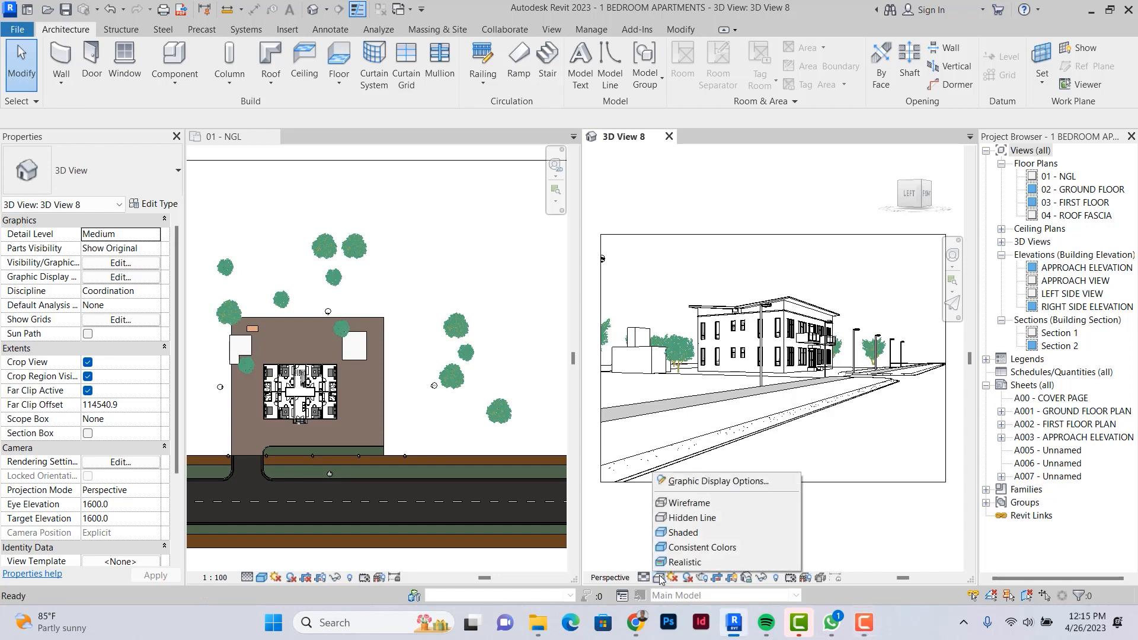
{"action": "left_click", "coordinate": [682, 534]}
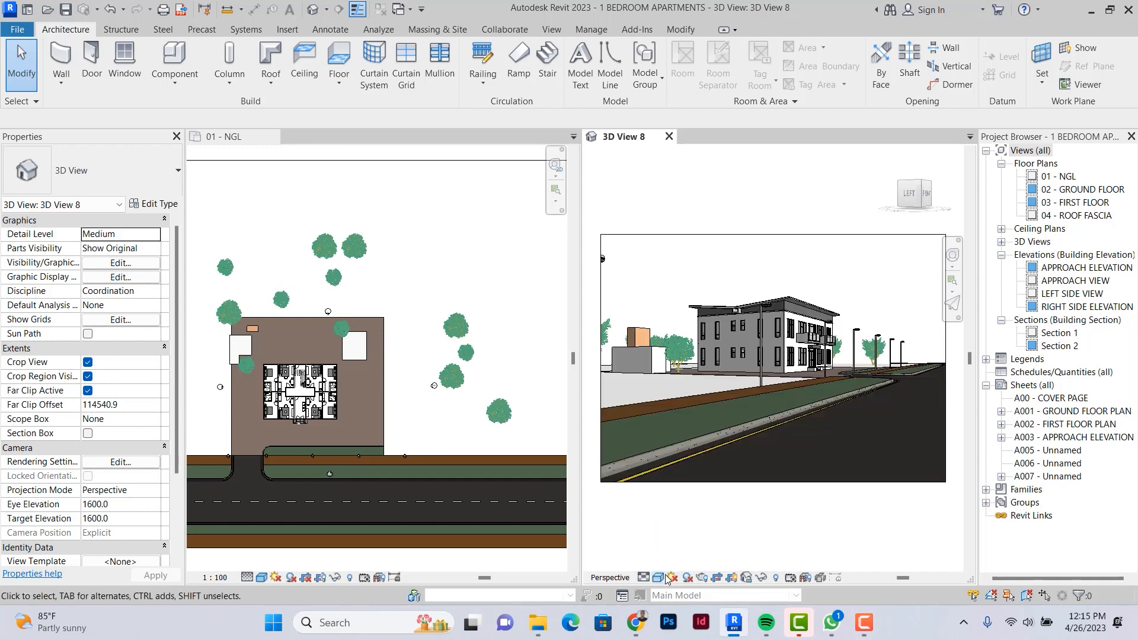
{"action": "left_click", "coordinate": [660, 578]}
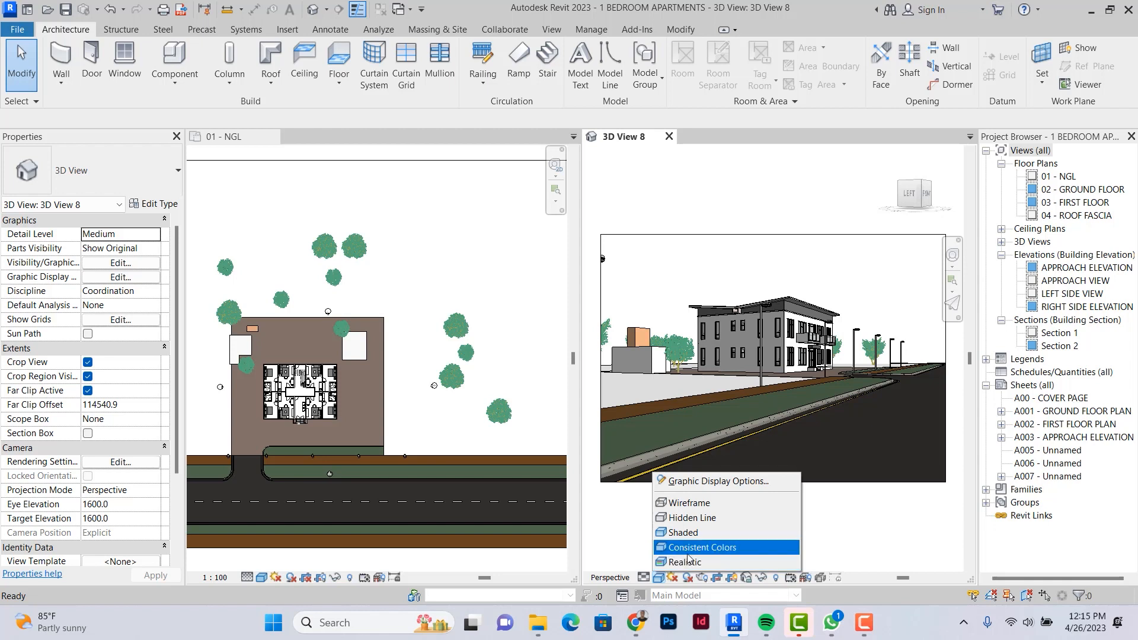
{"action": "left_click", "coordinate": [687, 533]}
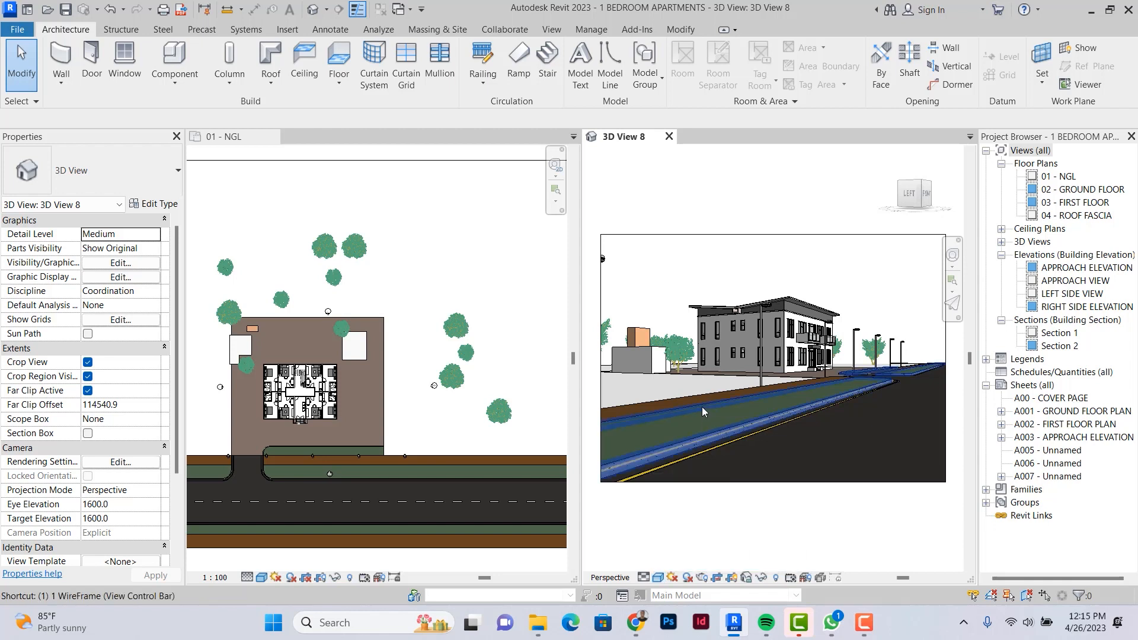
Compare the Wireframe, Hidden Line and Shaded visual styles on the camera view, and leave it in Consistent Colors
{"action": "key", "text": "w"}
{"action": "key", "text": "f"}
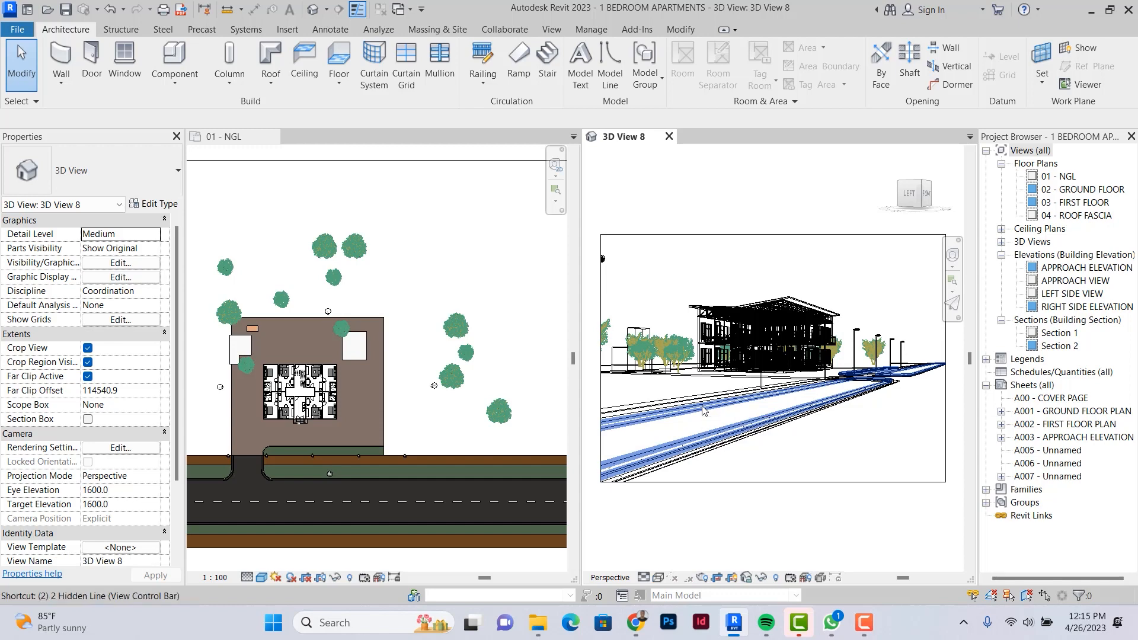
{"action": "key", "text": "h"}
{"action": "key", "text": "l"}
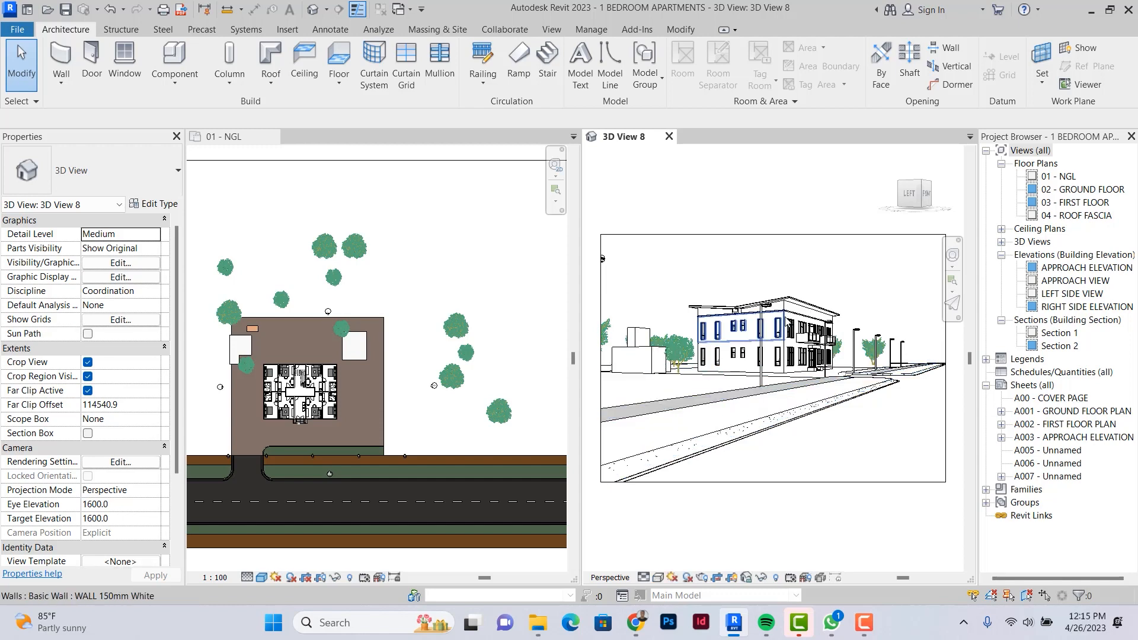
{"action": "key", "text": "s"}
{"action": "key", "text": "d"}
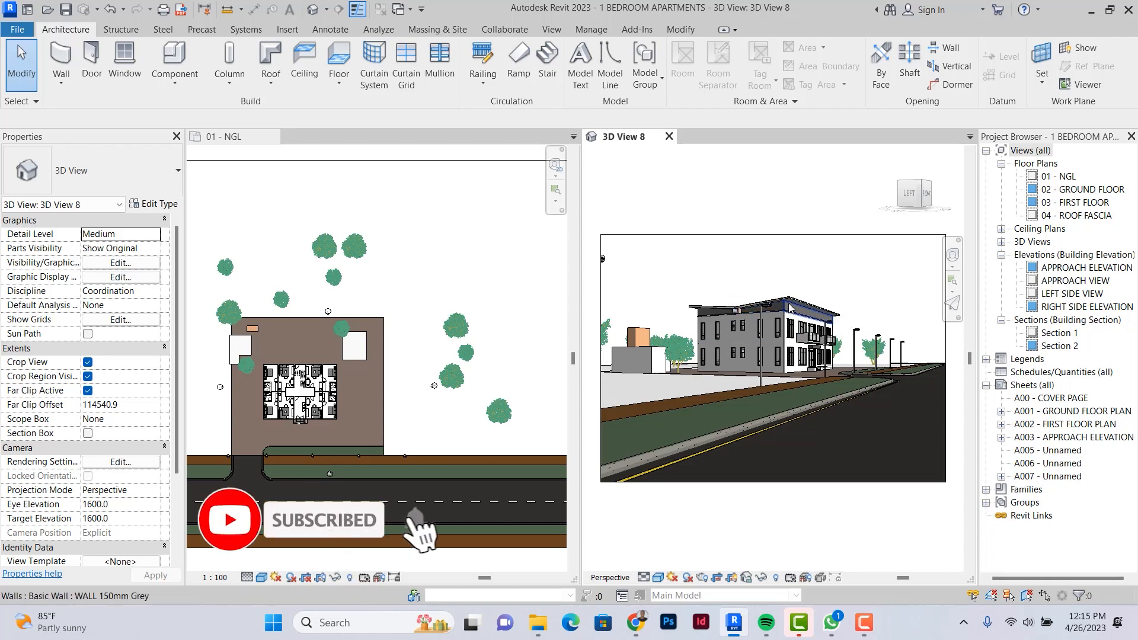
{"action": "key", "text": "c"}
{"action": "key", "text": "c"}
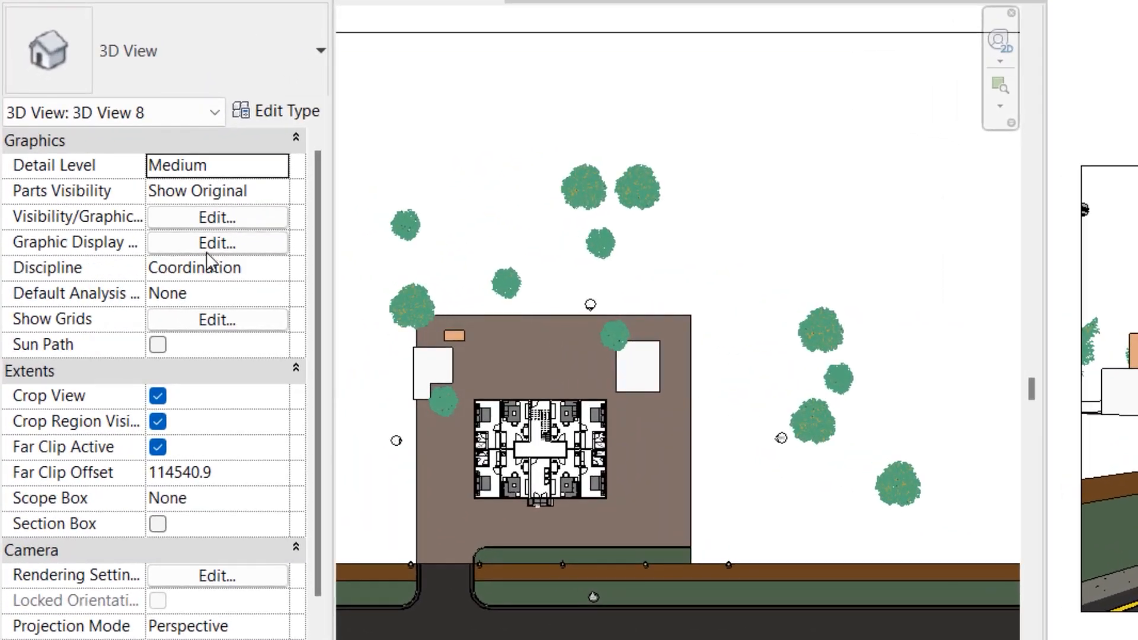
Open the camera view's Graphic Display Options and enable smooth lines with anti-aliasing
{"action": "left_click", "coordinate": [216, 244]}
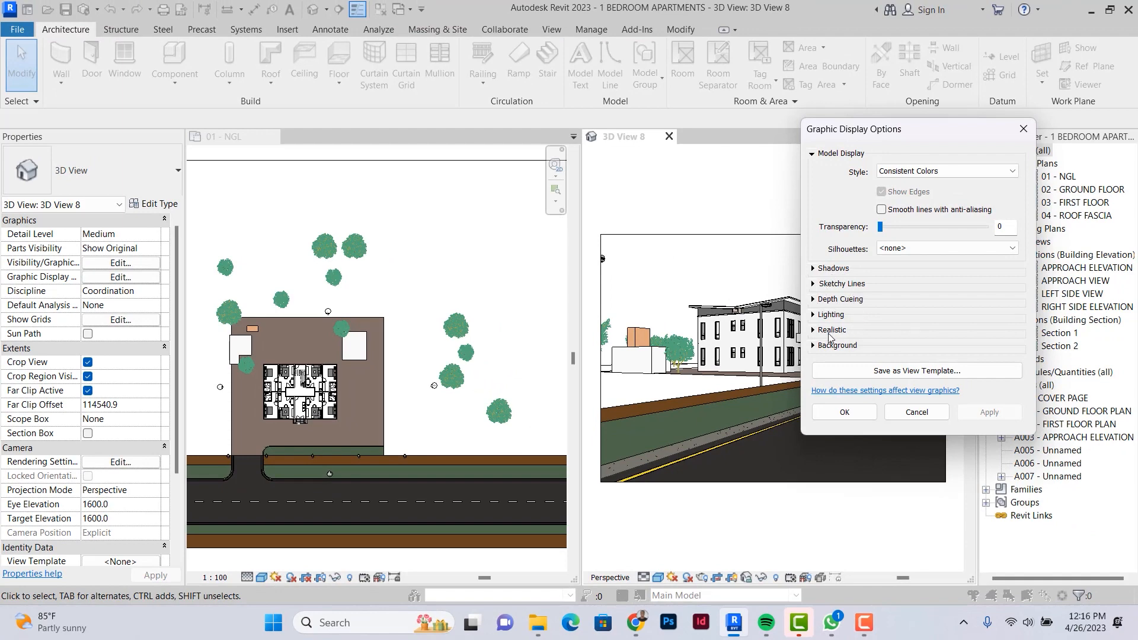
{"action": "left_click", "coordinate": [1024, 130]}
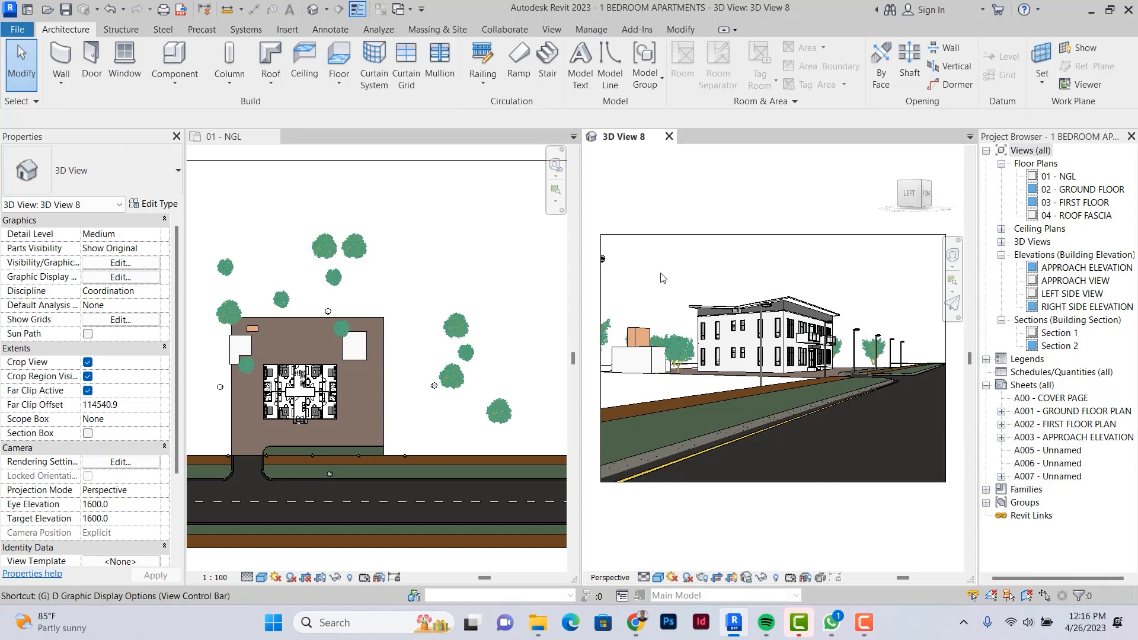
{"action": "key", "text": "d"}
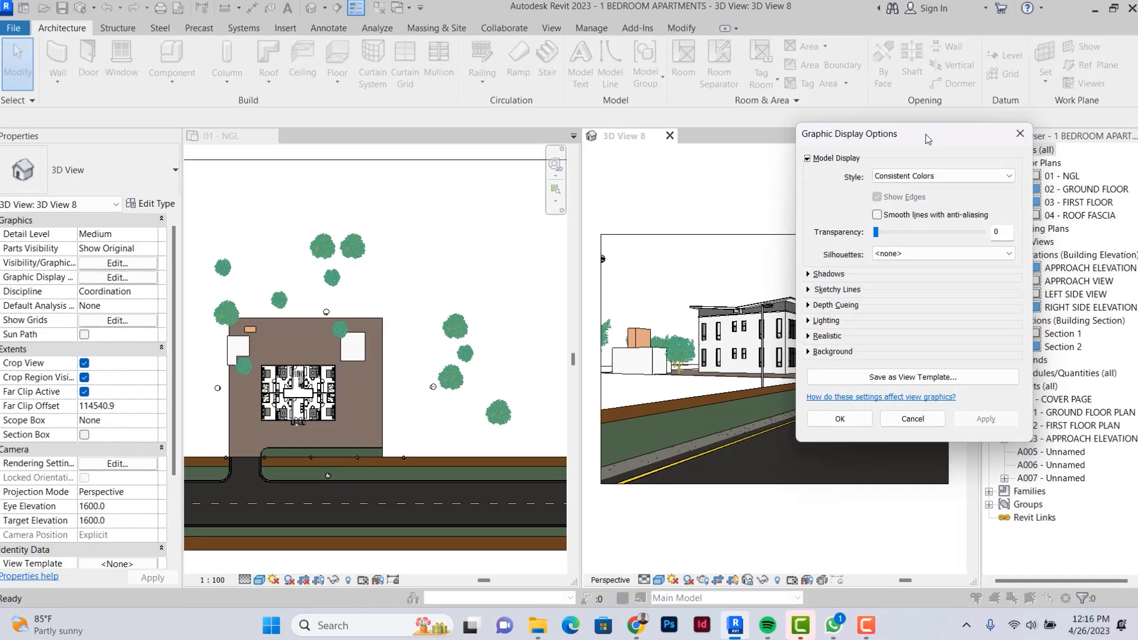
{"action": "left_click_drag", "start_coordinate": [933, 141], "coordinate": [624, 145]}
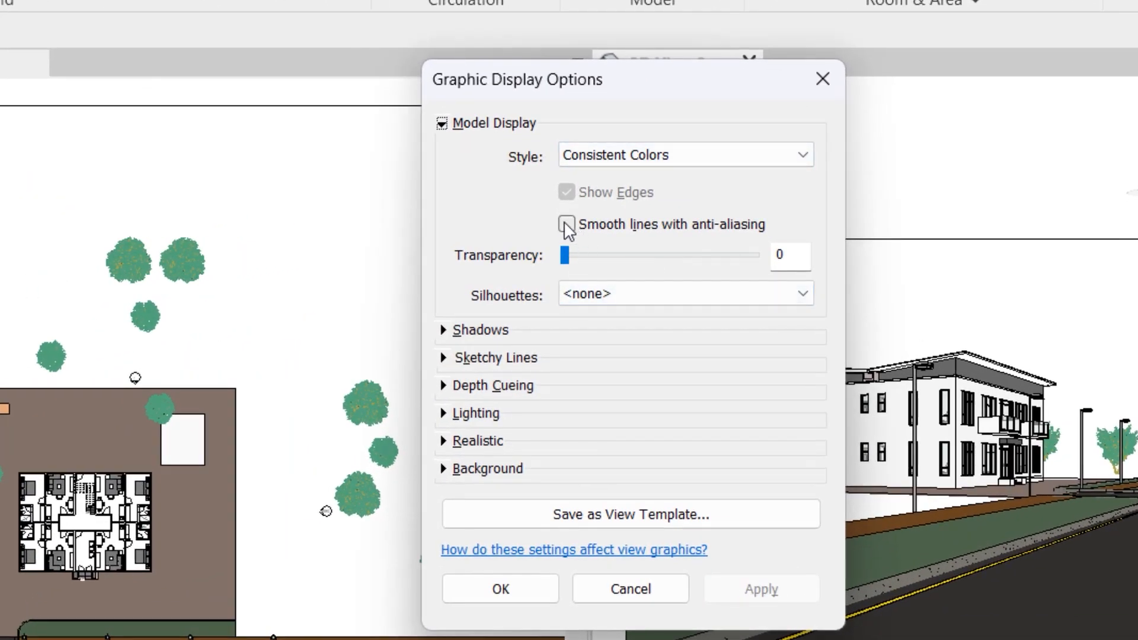
{"action": "left_click", "coordinate": [564, 223]}
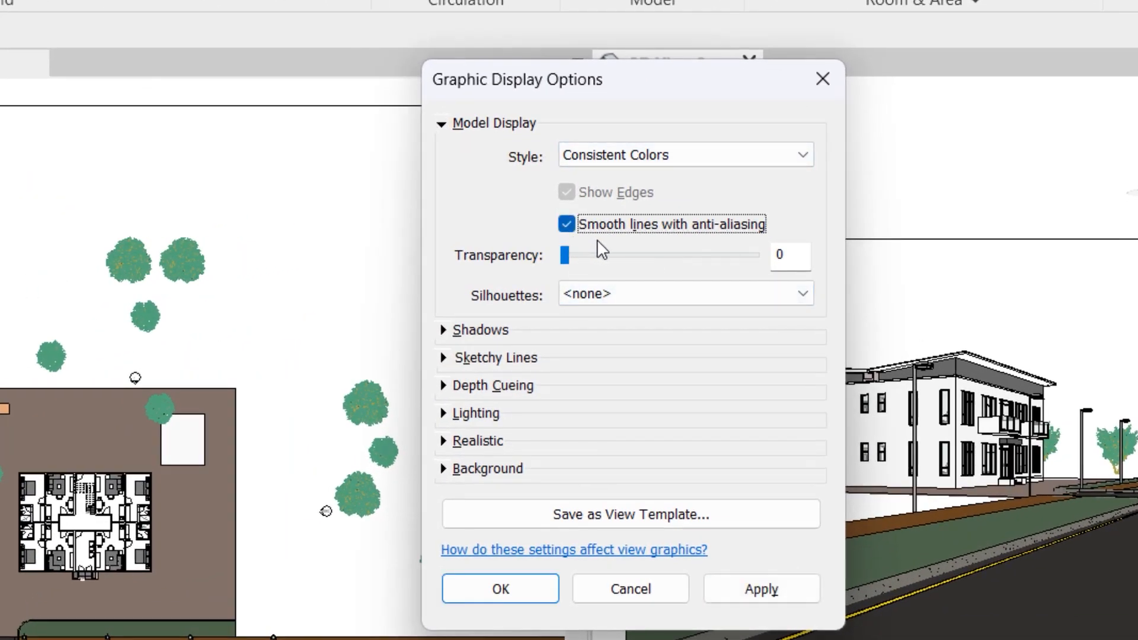
Set the camera view's background to Gradient, and apply the display options after reviewing the Depth Cueing and Lighting settings
{"action": "left_click", "coordinate": [442, 469]}
{"action": "left_click", "coordinate": [627, 507]}
{"action": "left_click", "coordinate": [603, 562]}
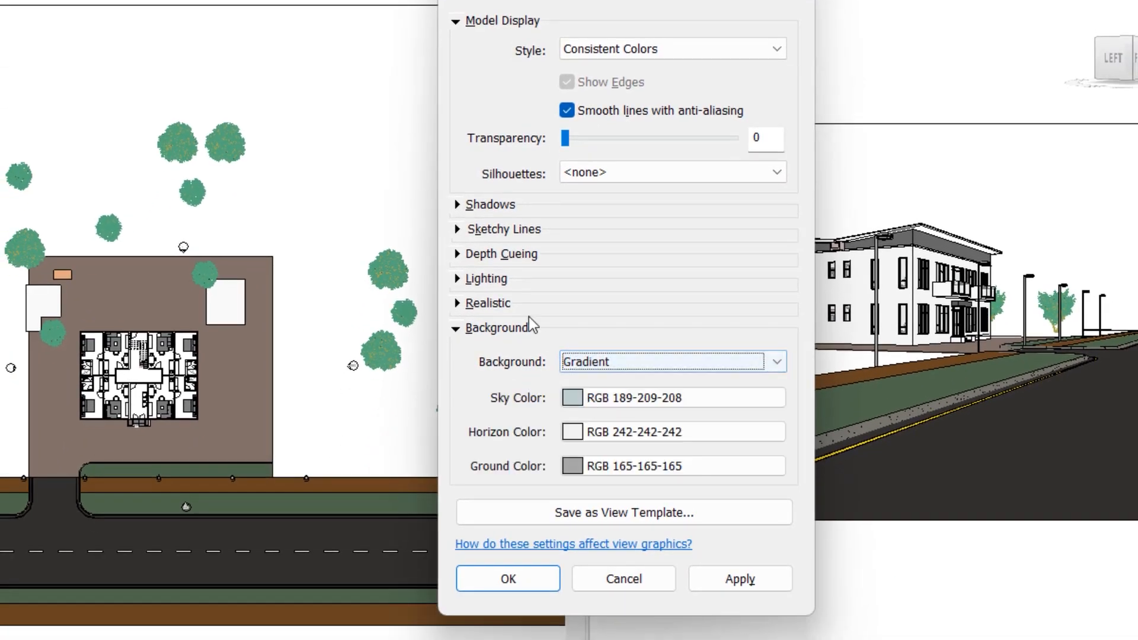
{"action": "left_click", "coordinate": [457, 254]}
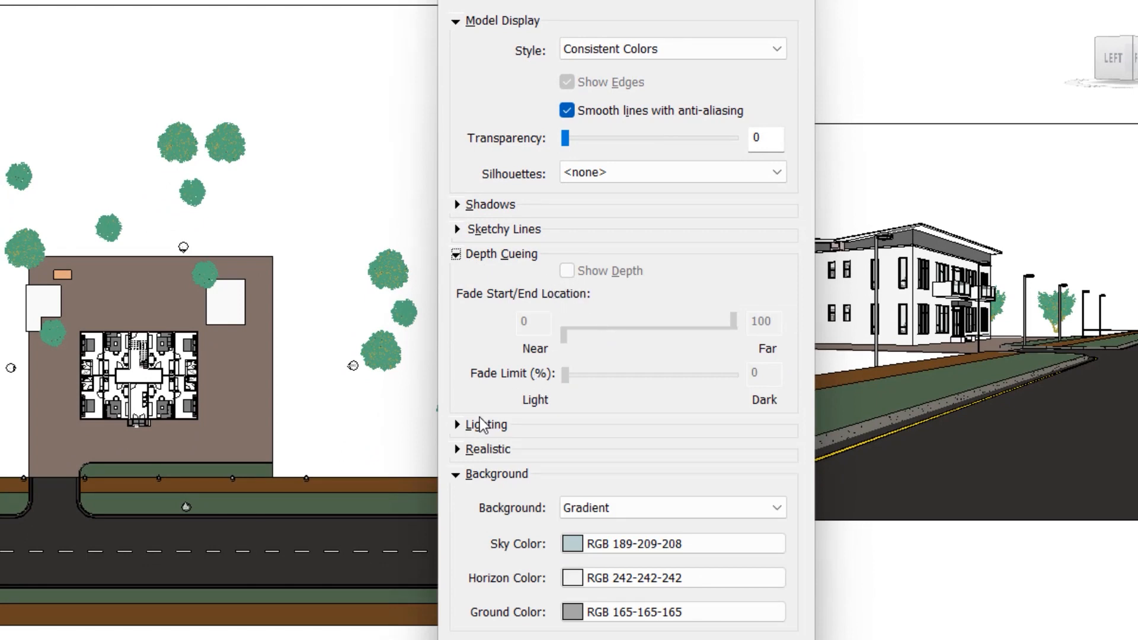
{"action": "left_click", "coordinate": [457, 425]}
{"action": "left_click_drag", "start_coordinate": [673, 1], "coordinate": [619, 0]}
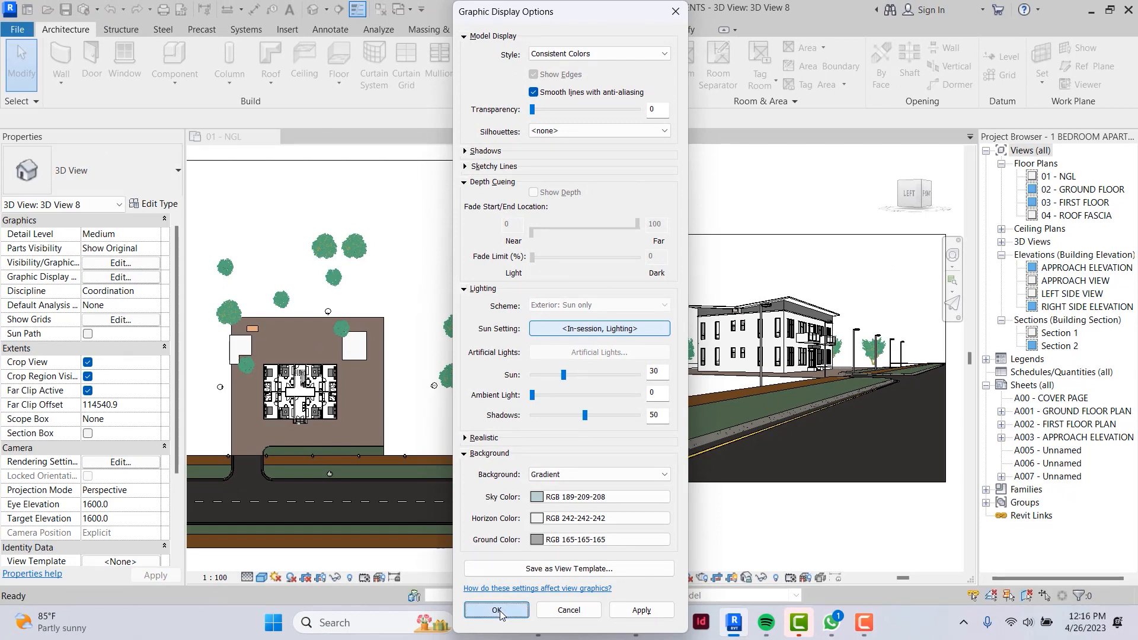
{"action": "left_click", "coordinate": [496, 610]}
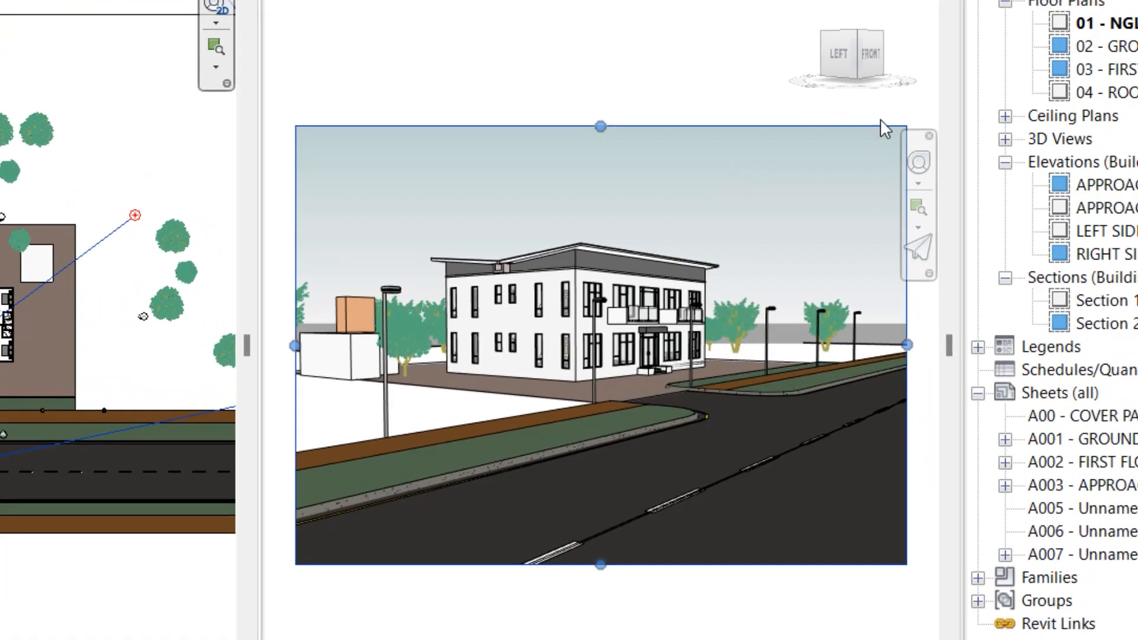
Adjust the perspective camera's viewpoint around the building with the SteeringWheels Orbit and Pan tools
{"action": "left_click", "coordinate": [919, 163]}
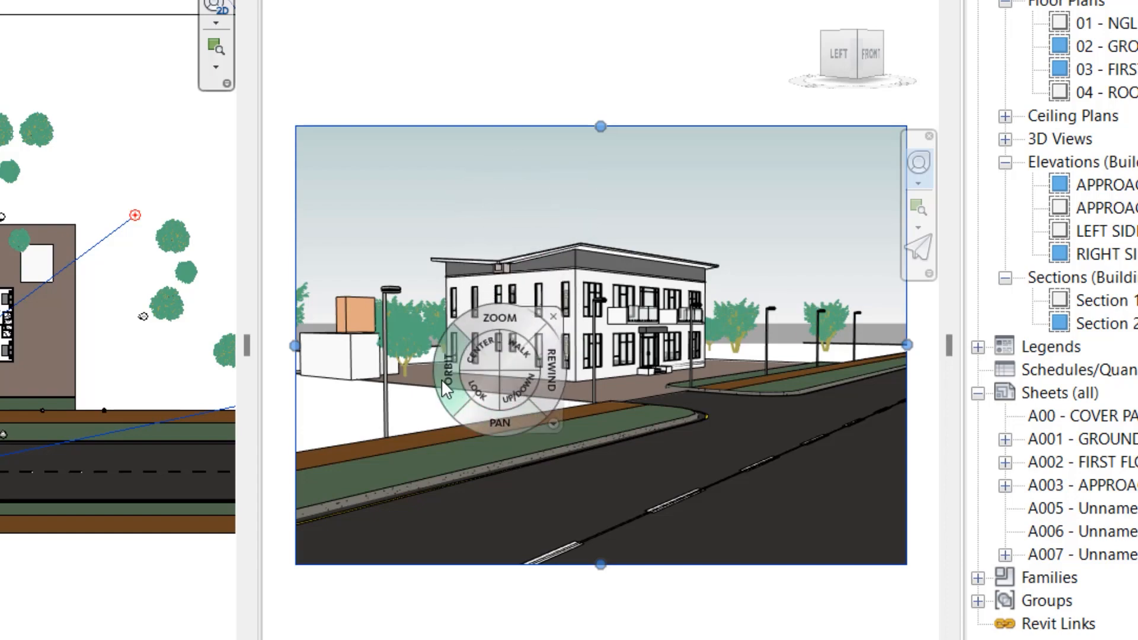
{"action": "mouse_move", "coordinate": [446, 382]}
{"action": "left_mouse_down"}
{"action": "mouse_move", "coordinate": [490, 381]}
{"action": "mouse_move", "coordinate": [408, 369]}
{"action": "mouse_move", "coordinate": [470, 375]}
{"action": "mouse_move", "coordinate": [432, 380]}
{"action": "mouse_move", "coordinate": [451, 379]}
{"action": "left_mouse_up"}
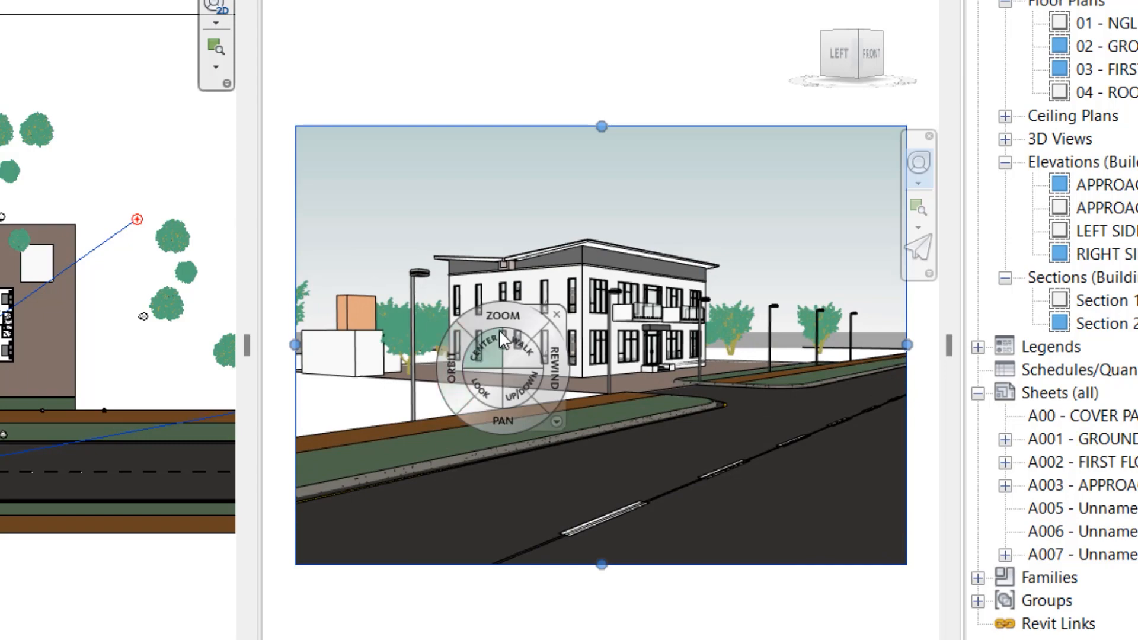
{"action": "left_click_drag", "start_coordinate": [505, 322], "coordinate": [620, 332]}
{"action": "left_click", "coordinate": [576, 239]}
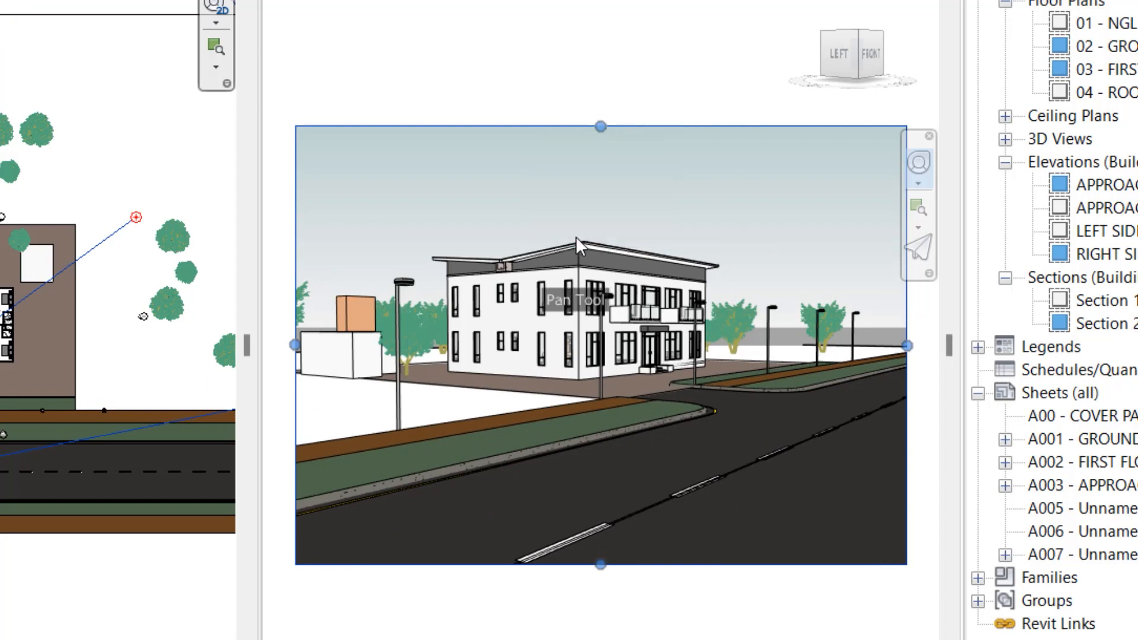
{"action": "left_click_drag", "start_coordinate": [577, 238], "coordinate": [609, 286]}
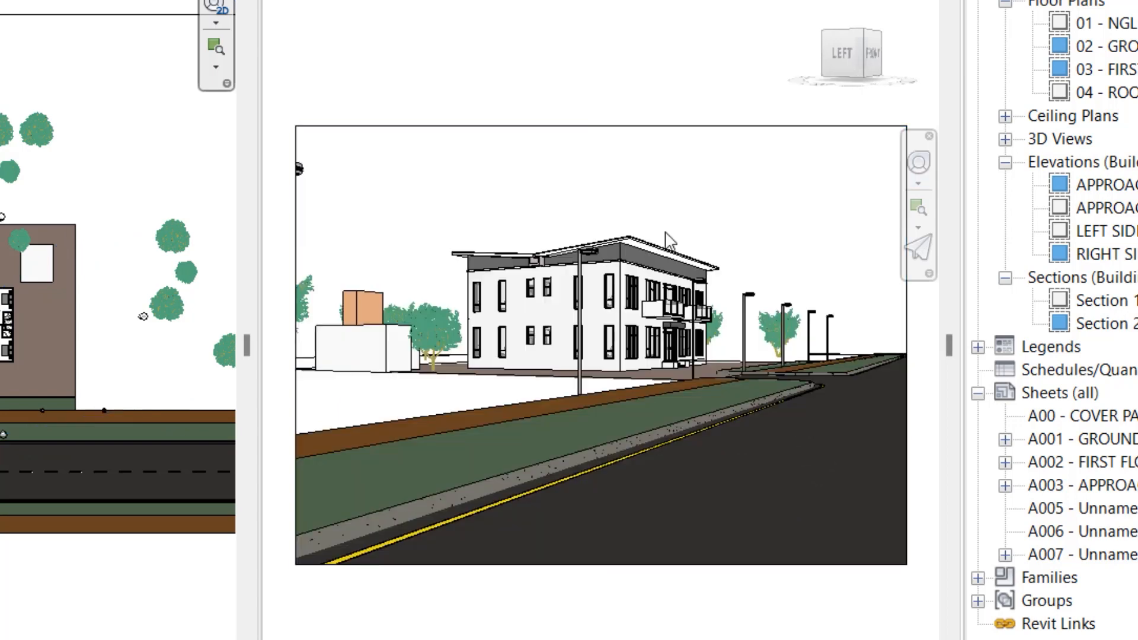
Select the camera view's crop boundary, set the SteeringWheels pivot on the building's side wall and try another camera position
{"action": "left_click", "coordinate": [728, 125]}
{"action": "left_click", "coordinate": [919, 163]}
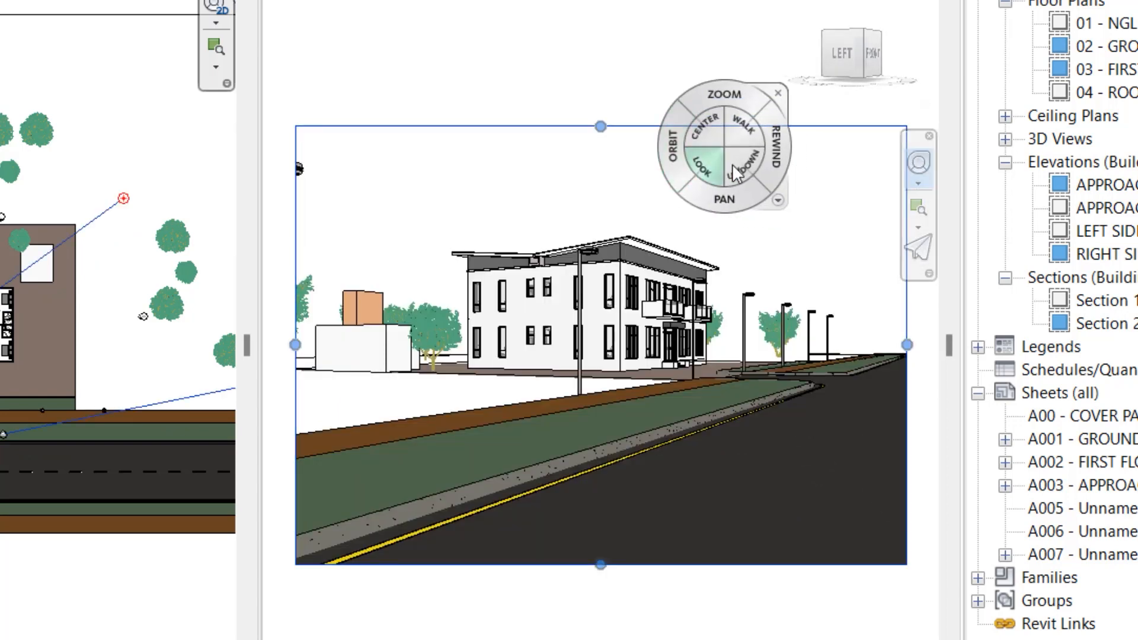
{"action": "left_click_drag", "start_coordinate": [716, 133], "coordinate": [591, 332]}
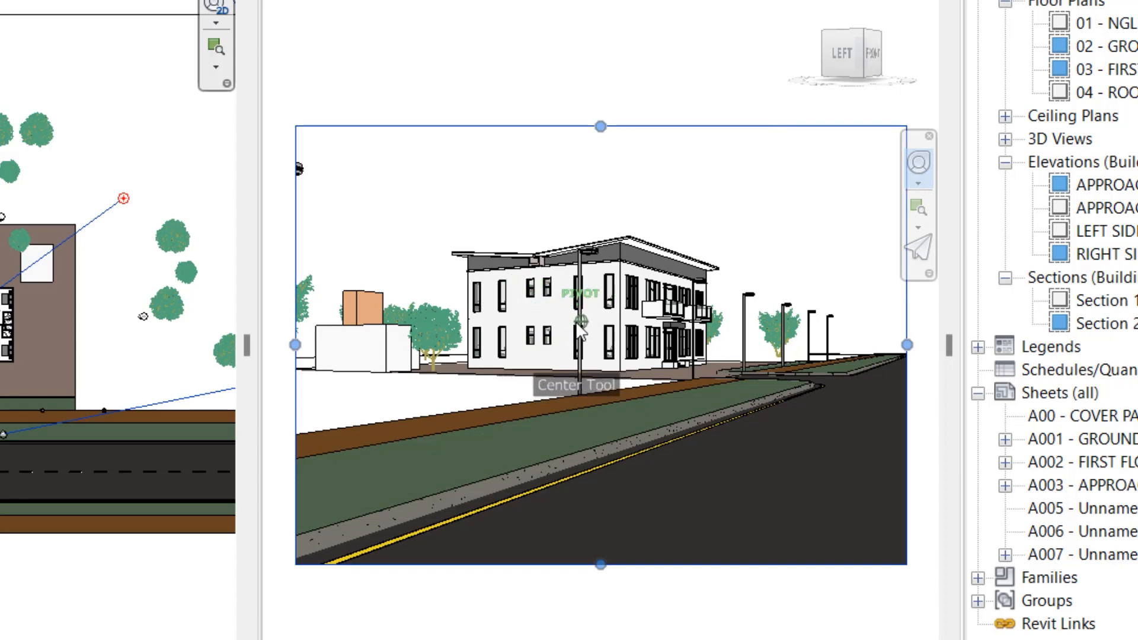
{"action": "mouse_move", "coordinate": [585, 325]}
{"action": "left_mouse_down"}
{"action": "mouse_move", "coordinate": [607, 323]}
{"action": "mouse_move", "coordinate": [598, 324]}
{"action": "left_mouse_up"}
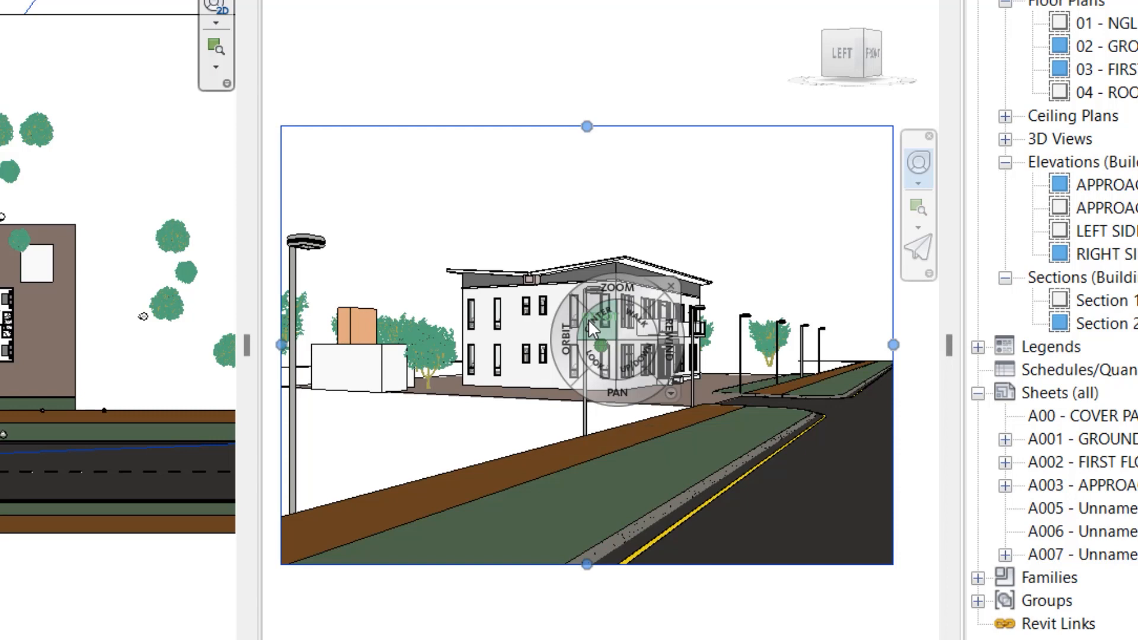
{"action": "key", "text": "Escape"}
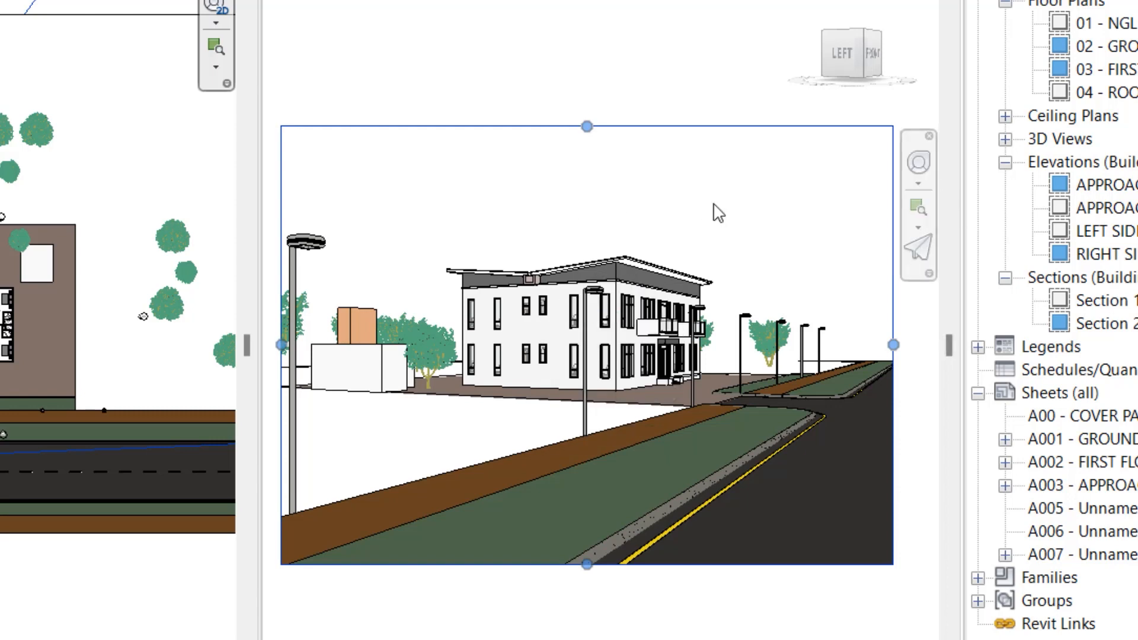
Try the Walk tool by moving the camera forward from the street past the building to the trees
{"action": "left_click", "coordinate": [918, 162]}
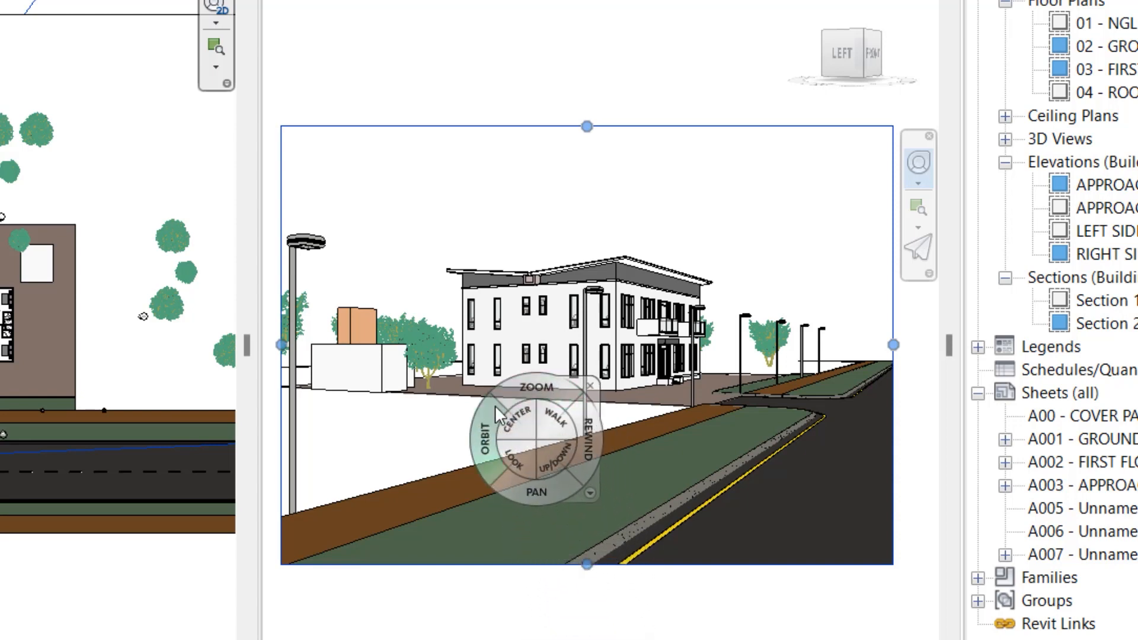
{"action": "key", "text": "Escape"}
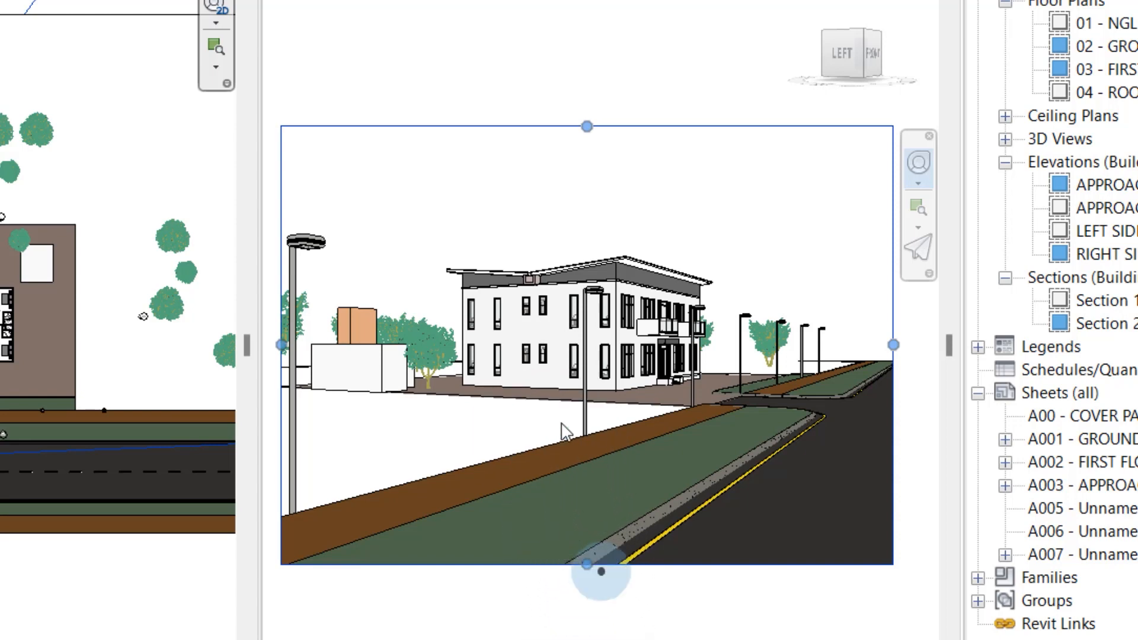
{"action": "middle_click_drag", "start_coordinate": [607, 560], "coordinate": [606, 520]}
{"action": "left_click_drag", "start_coordinate": [606, 521], "coordinate": [658, 524]}
{"action": "mouse_move", "coordinate": [773, 500]}
{"action": "left_mouse_down"}
{"action": "mouse_move", "coordinate": [606, 572]}
{"action": "mouse_move", "coordinate": [670, 576]}
{"action": "mouse_move", "coordinate": [603, 572]}
{"action": "mouse_move", "coordinate": [588, 560]}
{"action": "mouse_move", "coordinate": [599, 575]}
{"action": "mouse_move", "coordinate": [554, 511]}
{"action": "mouse_move", "coordinate": [496, 510]}
{"action": "mouse_move", "coordinate": [550, 507]}
{"action": "mouse_move", "coordinate": [249, 64]}
{"action": "left_mouse_up"}
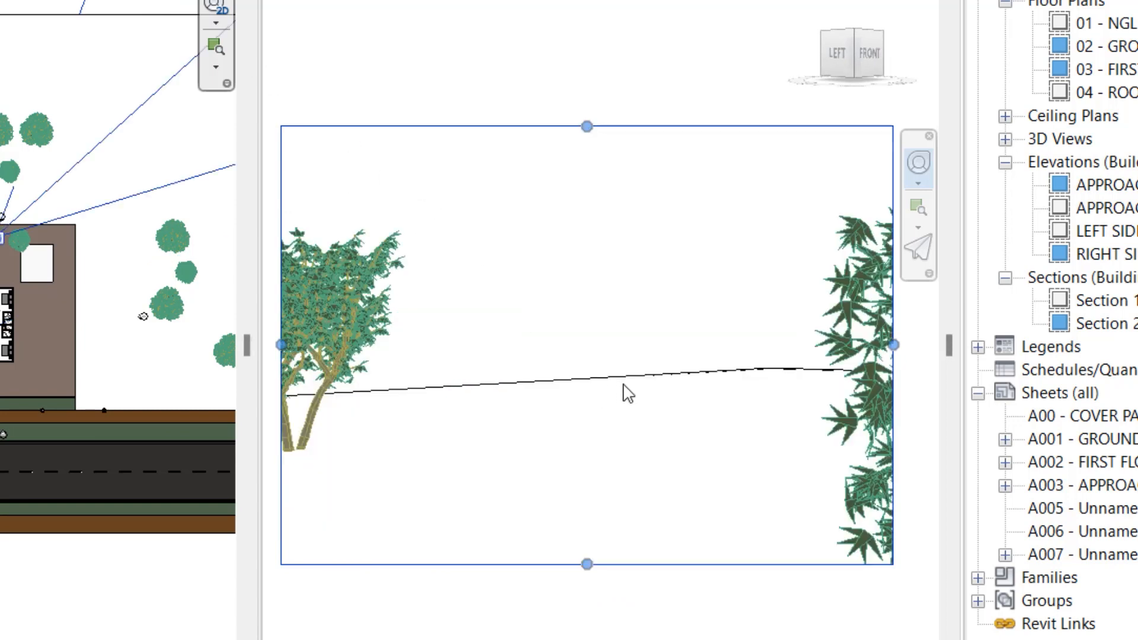
Walk the camera back beside the building and turn it to frame the side wall, front corner and full roof
{"action": "left_click", "coordinate": [916, 166]}
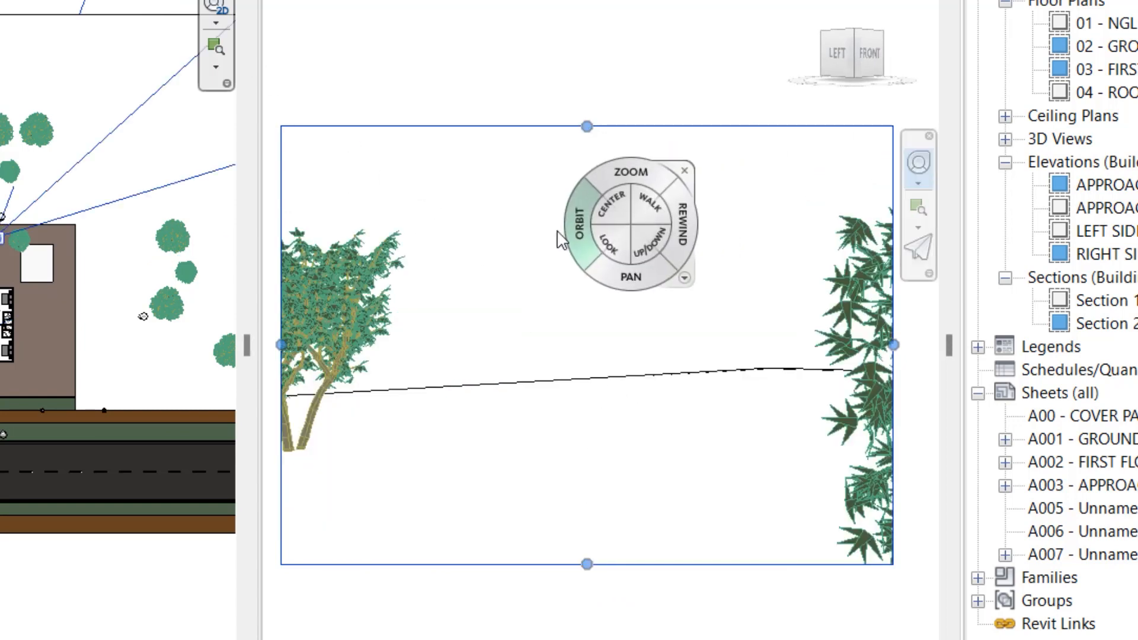
{"action": "left_click_drag", "start_coordinate": [614, 219], "coordinate": [611, 619]}
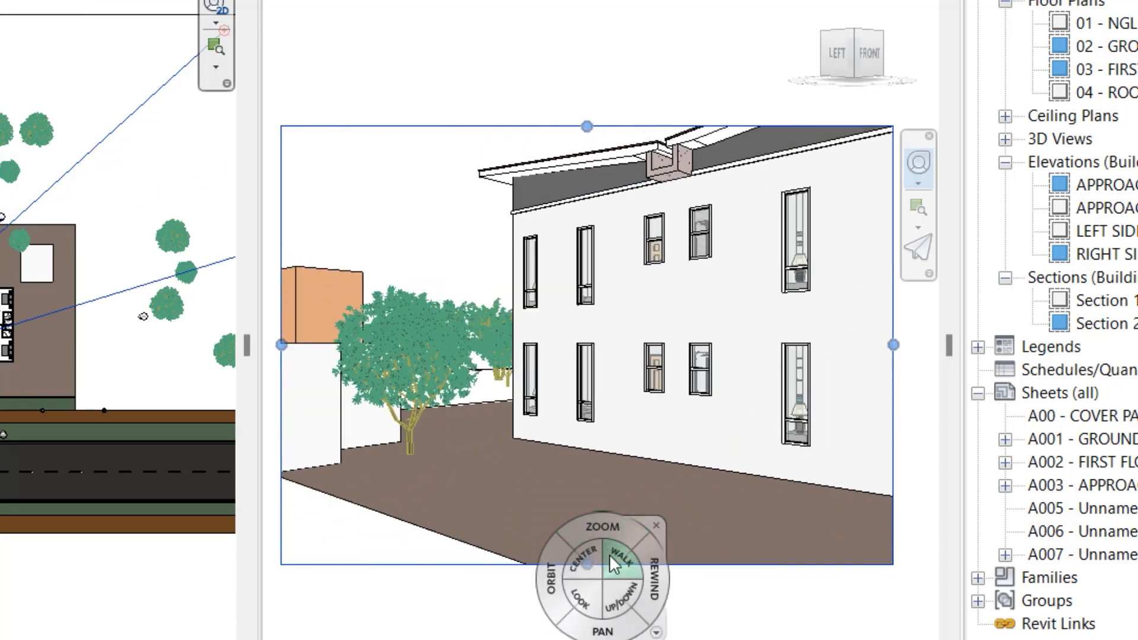
{"action": "left_click", "coordinate": [605, 592]}
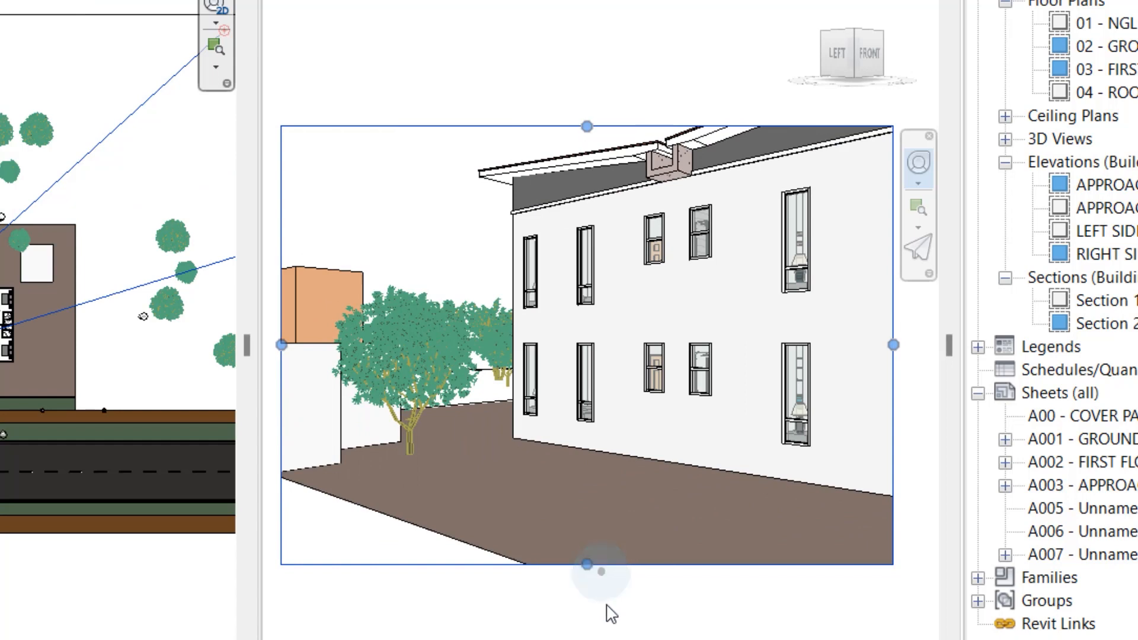
{"action": "mouse_move", "coordinate": [611, 615]}
{"action": "left_mouse_down"}
{"action": "mouse_move", "coordinate": [616, 630]}
{"action": "mouse_move", "coordinate": [682, 617]}
{"action": "mouse_move", "coordinate": [564, 621]}
{"action": "left_mouse_up"}
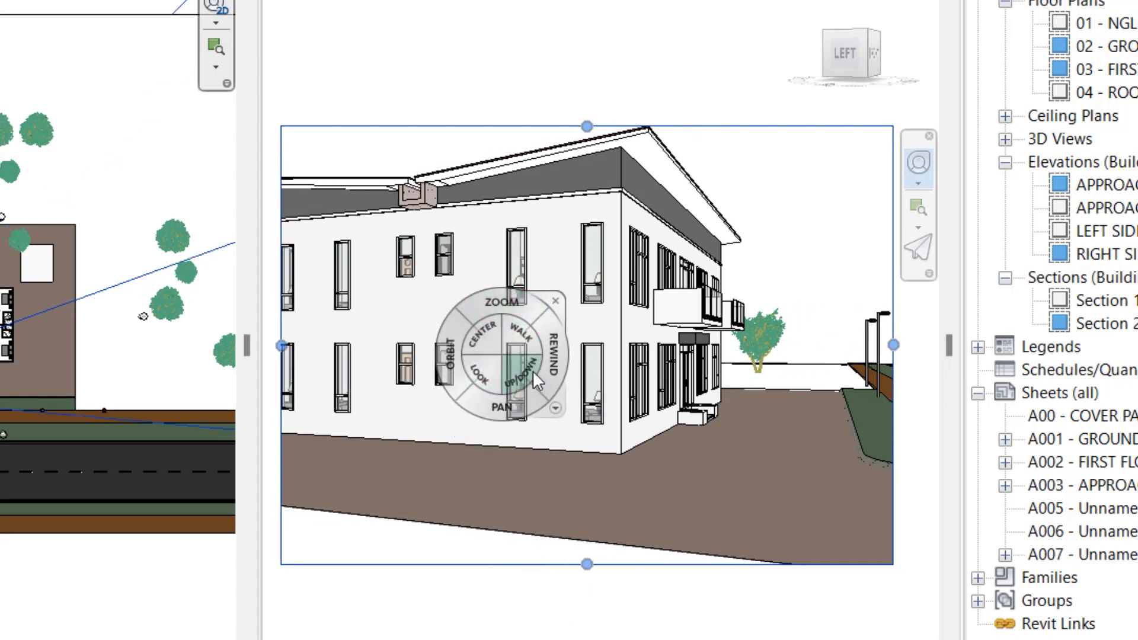
{"action": "left_click_drag", "start_coordinate": [588, 388], "coordinate": [481, 357]}
{"action": "left_click_drag", "start_coordinate": [469, 358], "coordinate": [467, 357]}
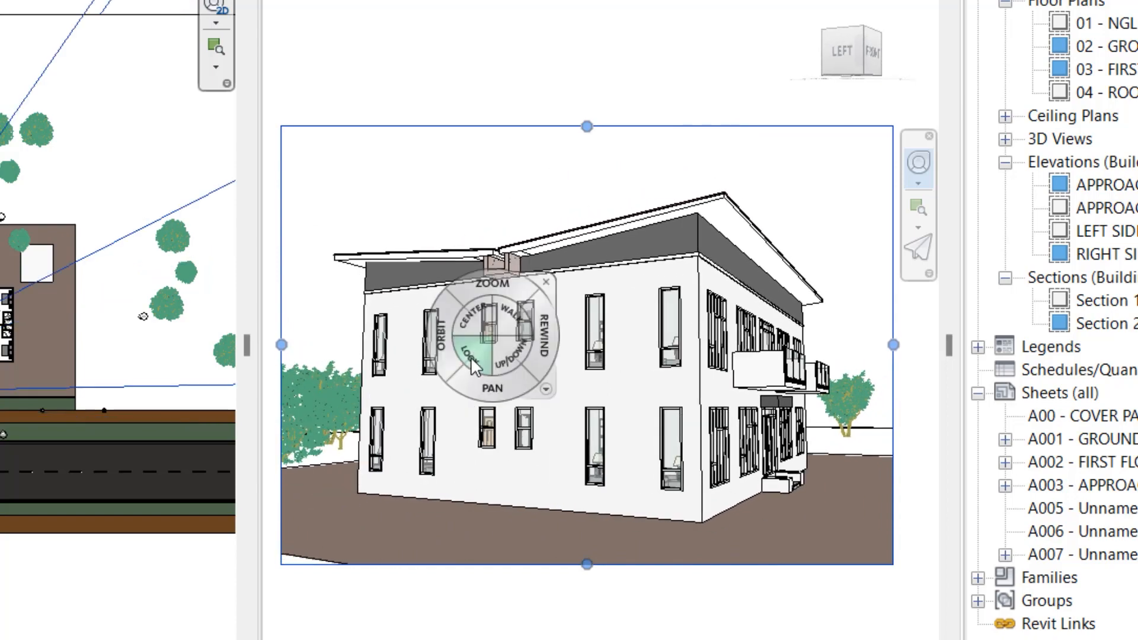
Rewind the camera to the earlier street view showing the whole building, the lamp posts and the road
{"action": "left_click", "coordinate": [551, 333]}
{"action": "left_click_drag", "start_coordinate": [556, 343], "coordinate": [449, 351]}
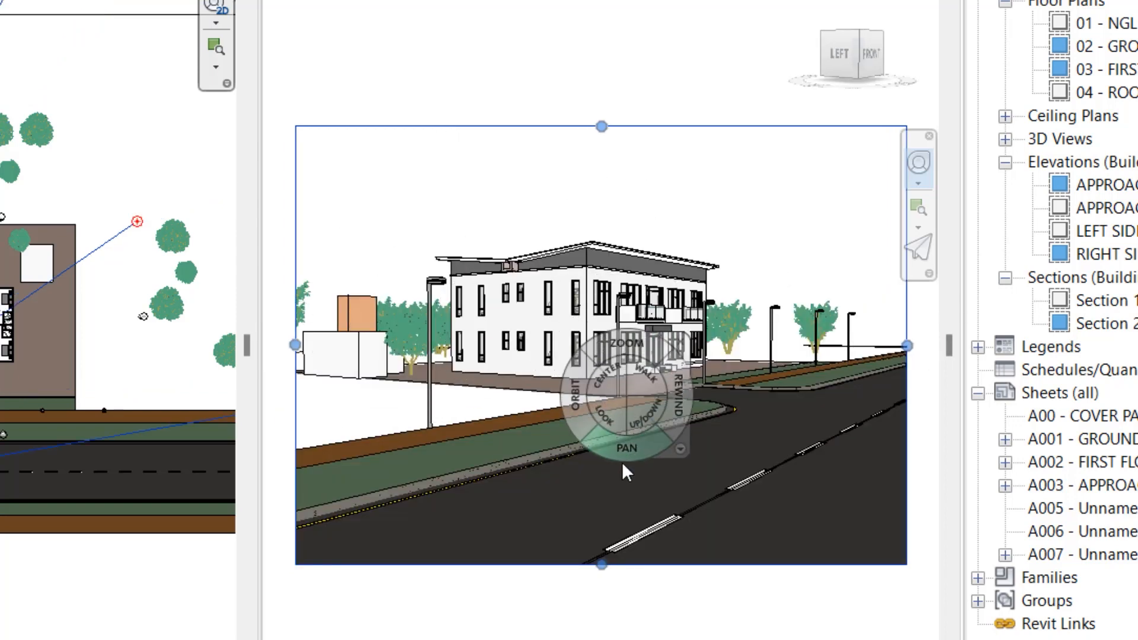